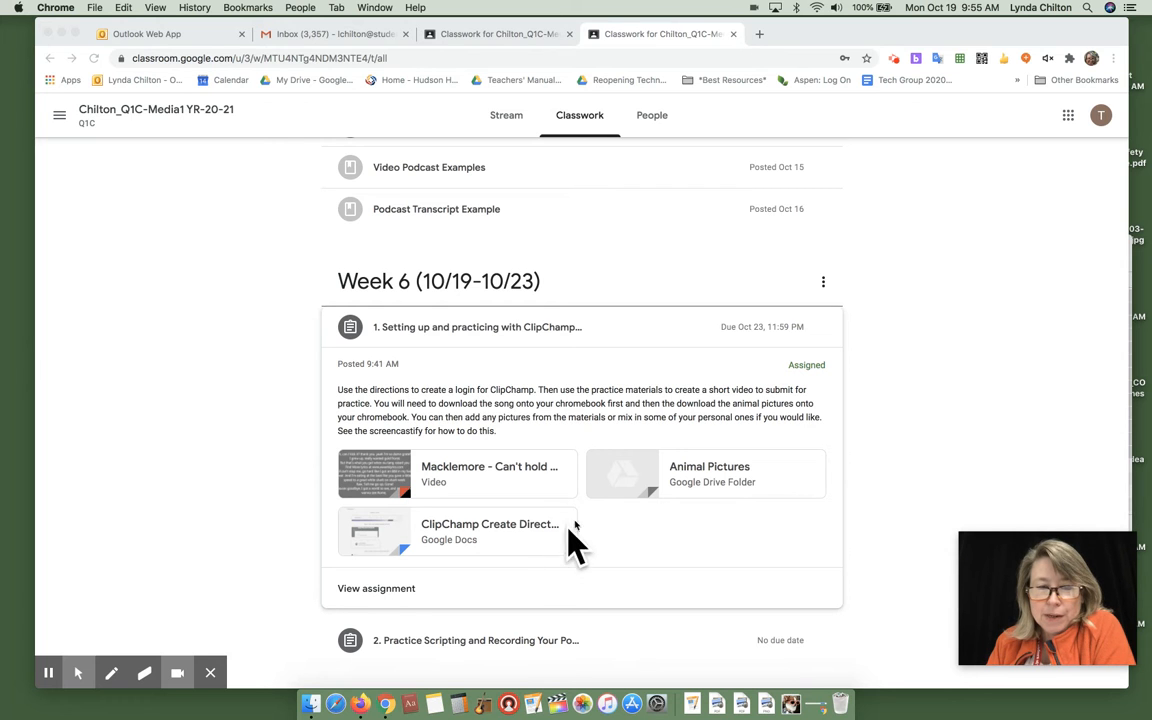
Step: Open the ClipChamp Create Directions document from the Week 6 ClipChamp assignment and follow its clipchamp.com/en/ link
left_click(513, 532)
left_click(513, 533)
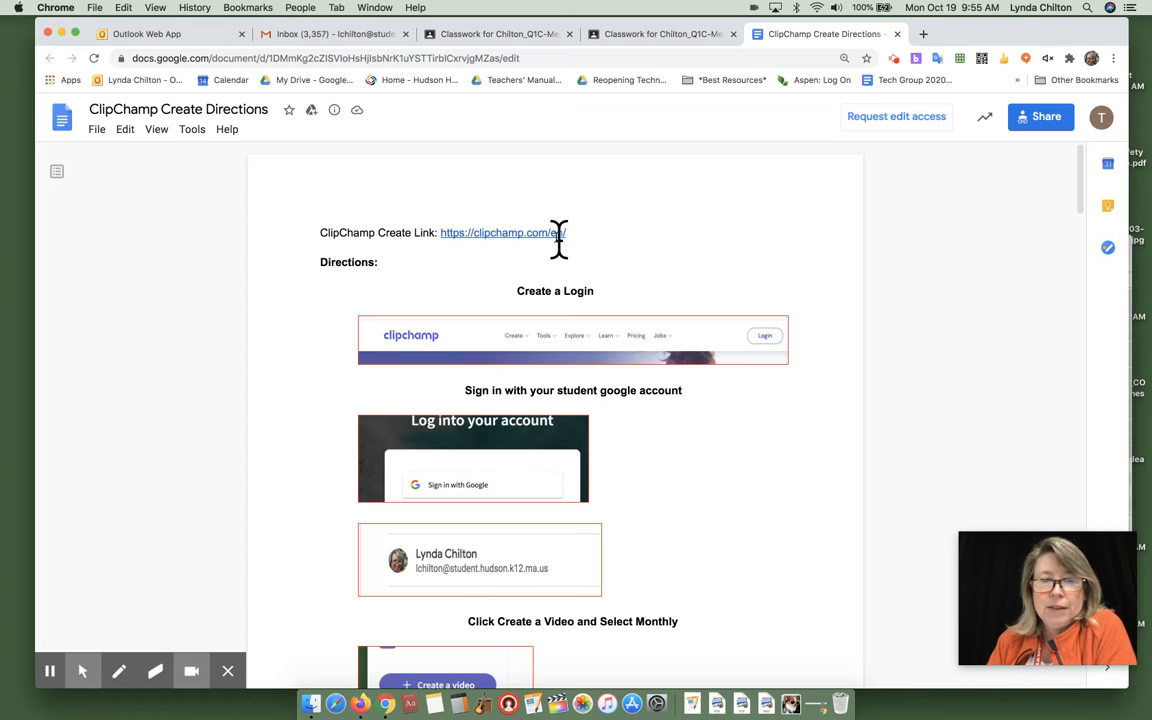
left_click(496, 232)
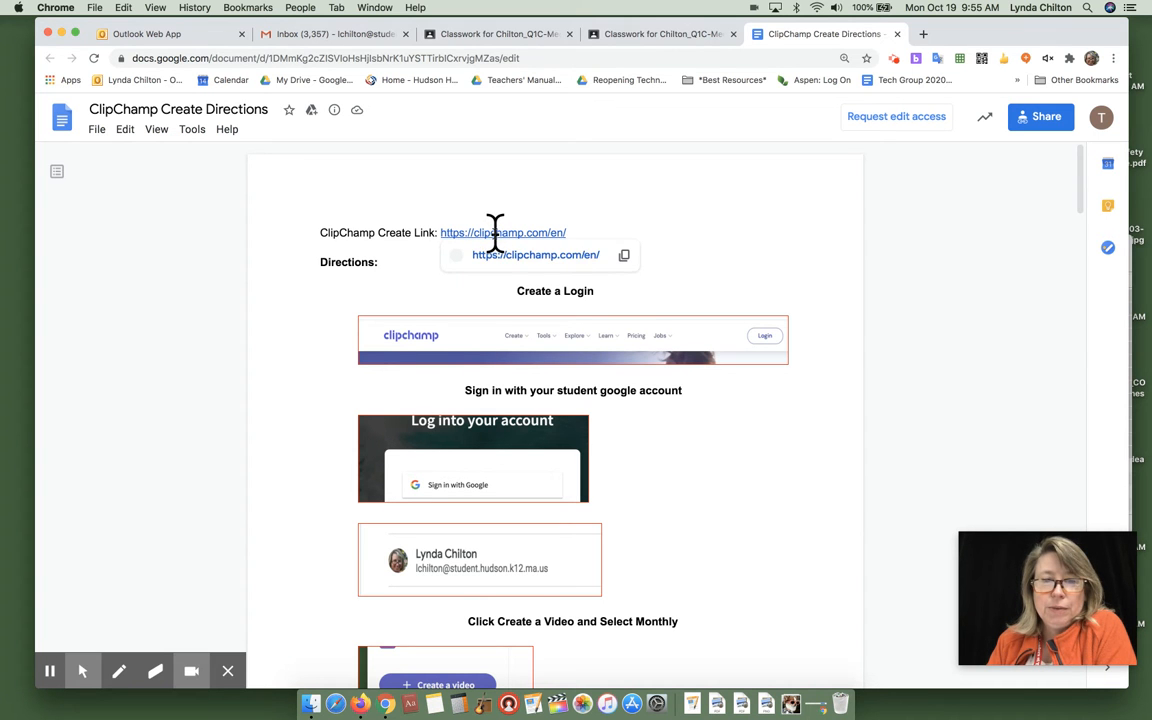
left_click(516, 258)
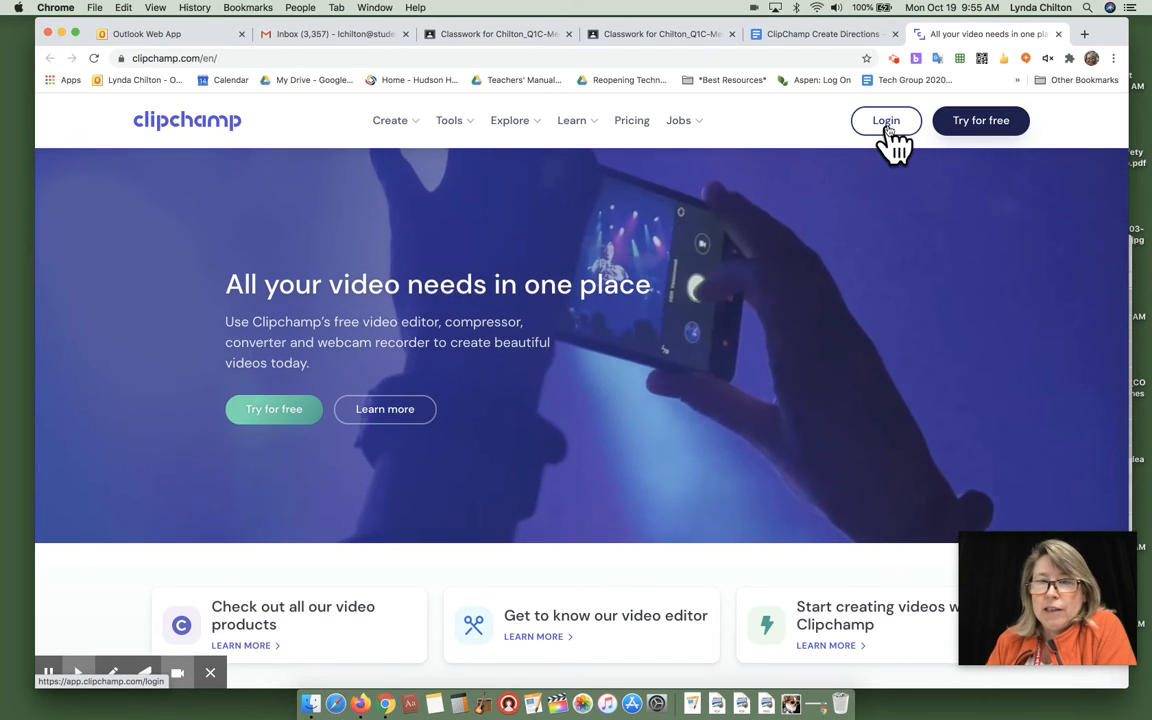
Step: Log into Clipchamp with the student's Google account and answer the setup questions with Education (teacher, student) and Monthly
left_click(886, 124)
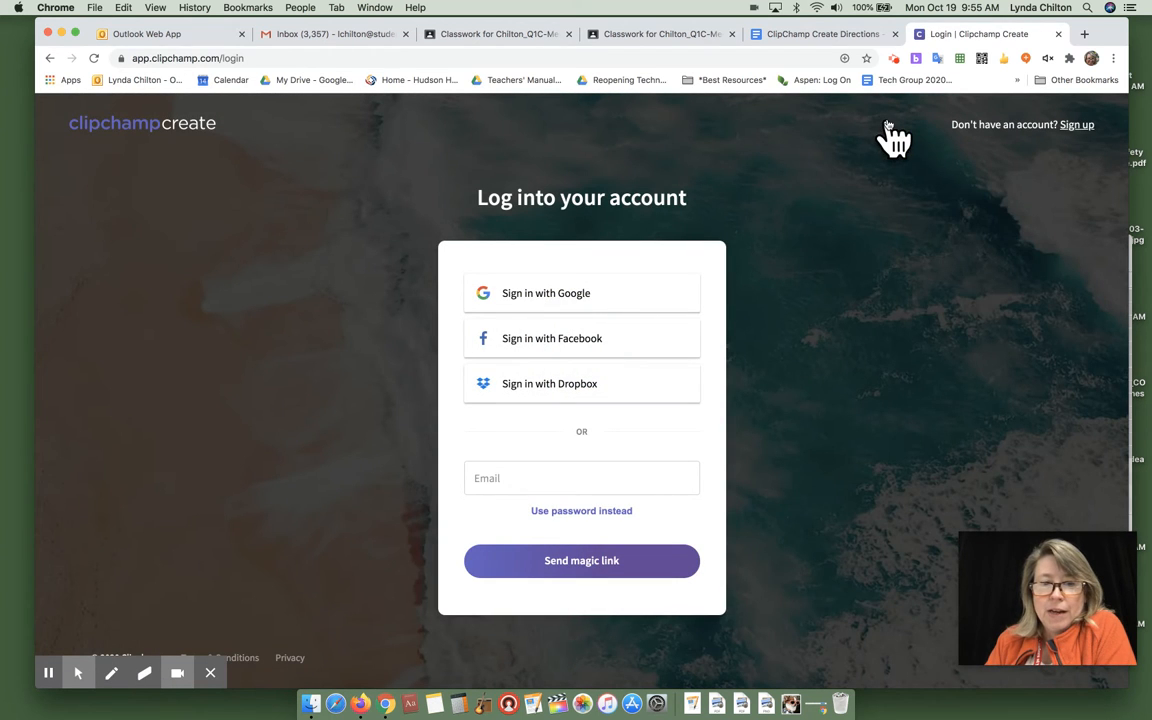
left_click(571, 292)
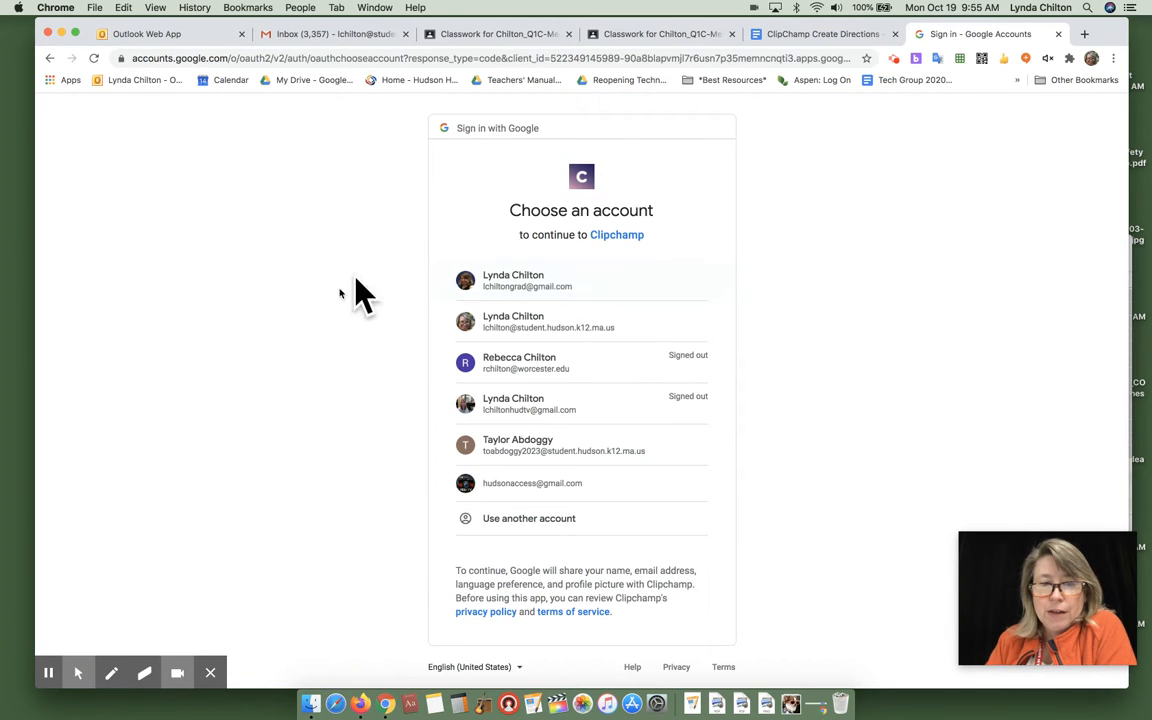
left_click(574, 447)
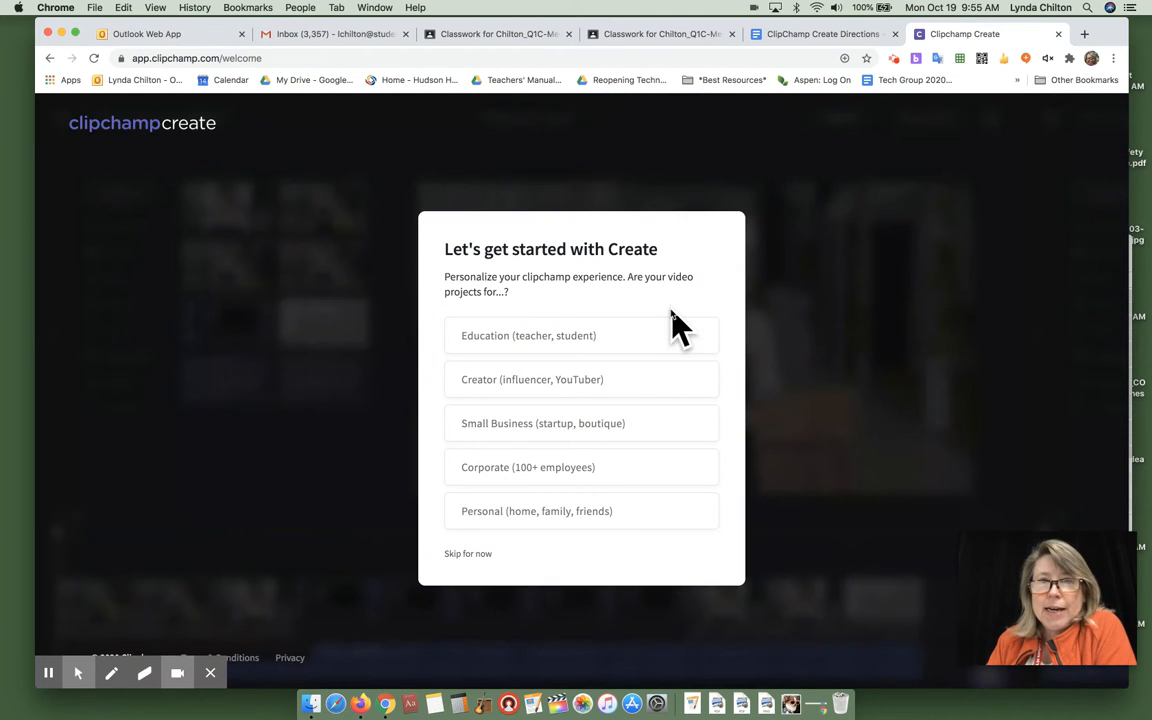
left_click(541, 338)
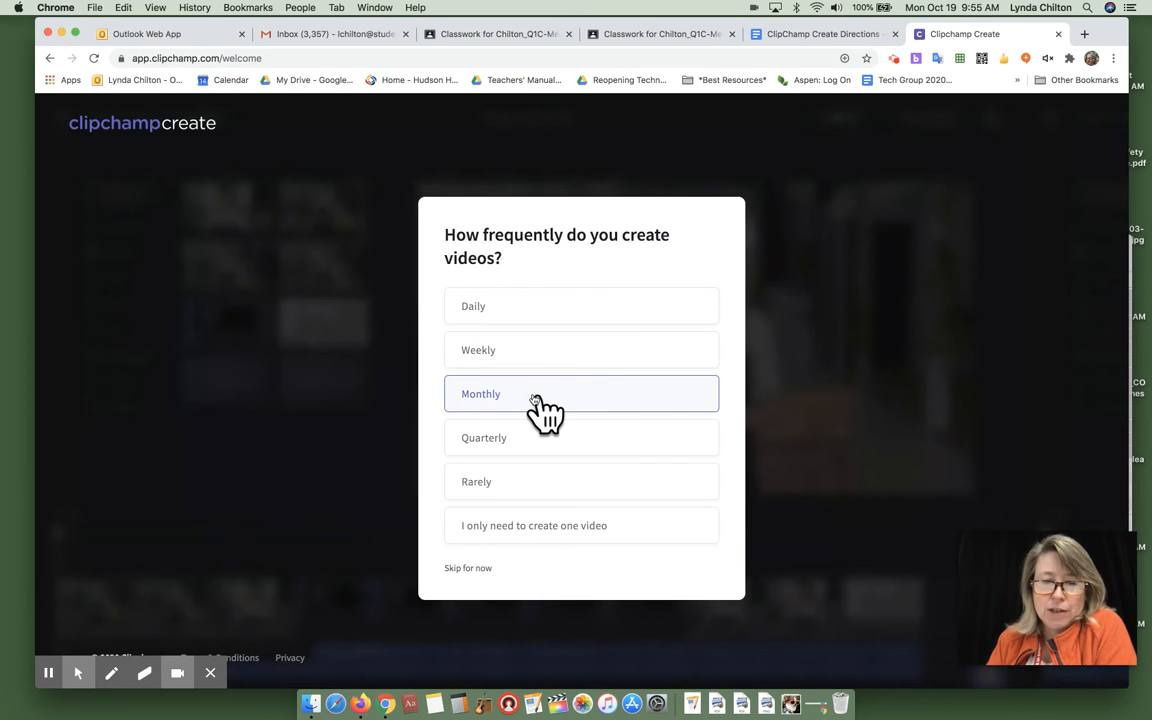
left_click(490, 396)
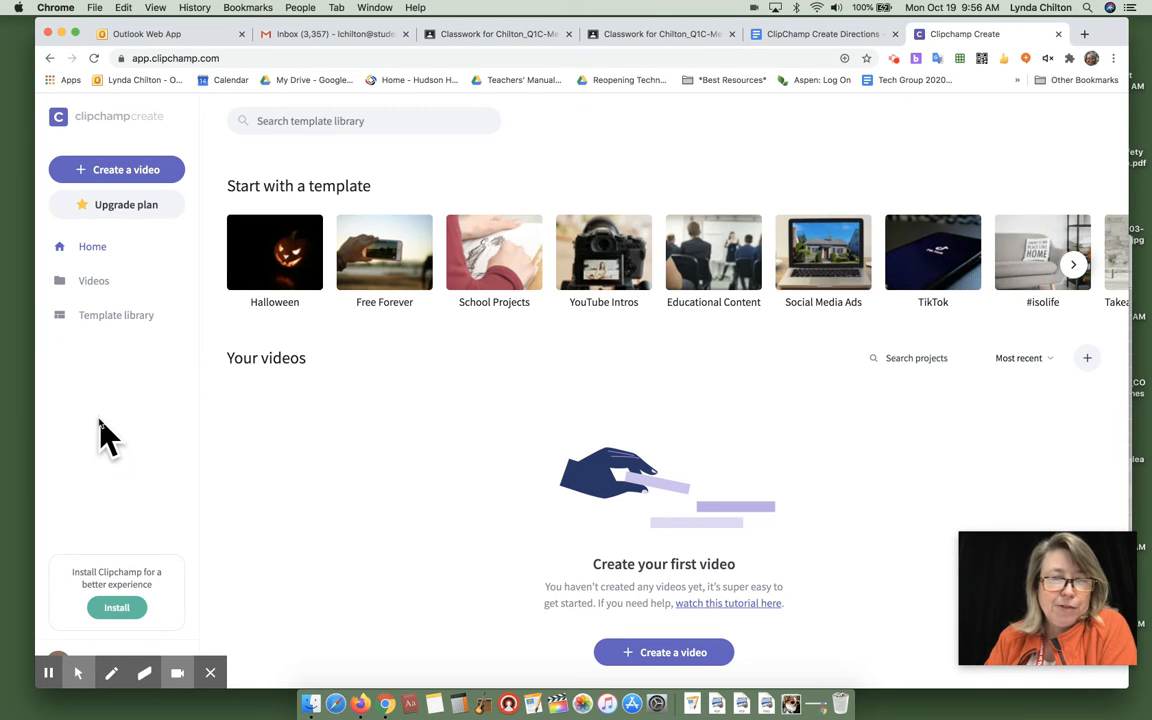
Step: Create a new video project in the Widescreen 16:9 format and skip the introductory editor tour
left_click(118, 176)
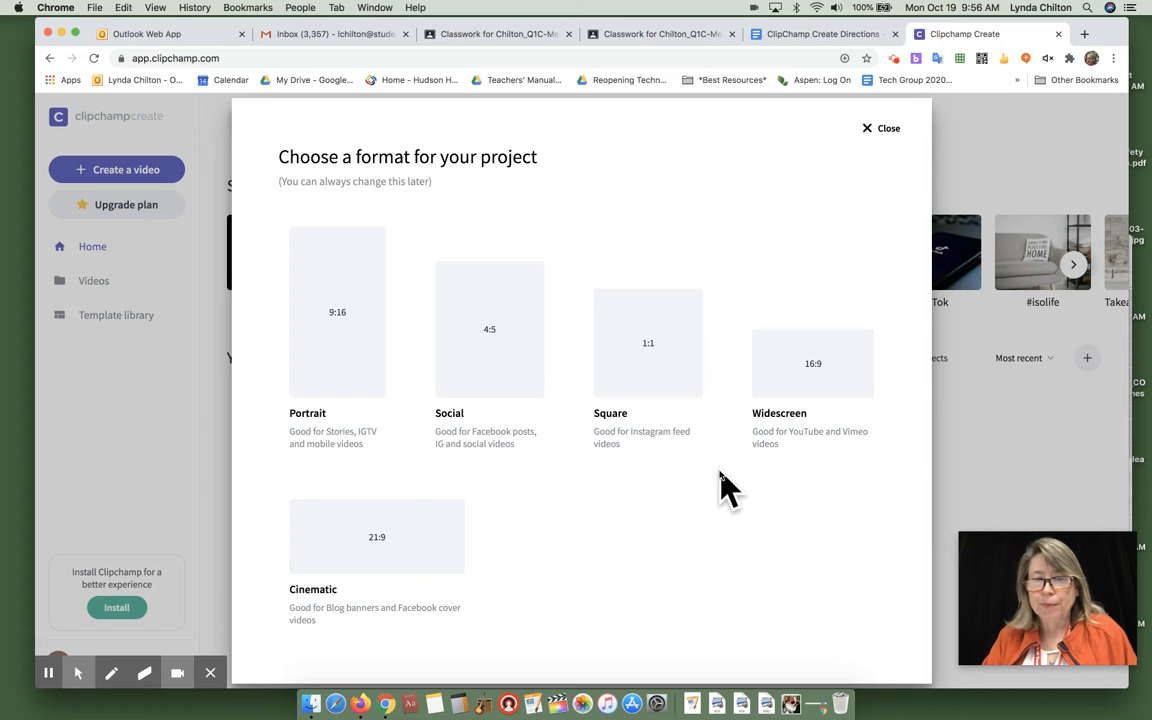
left_click(826, 390)
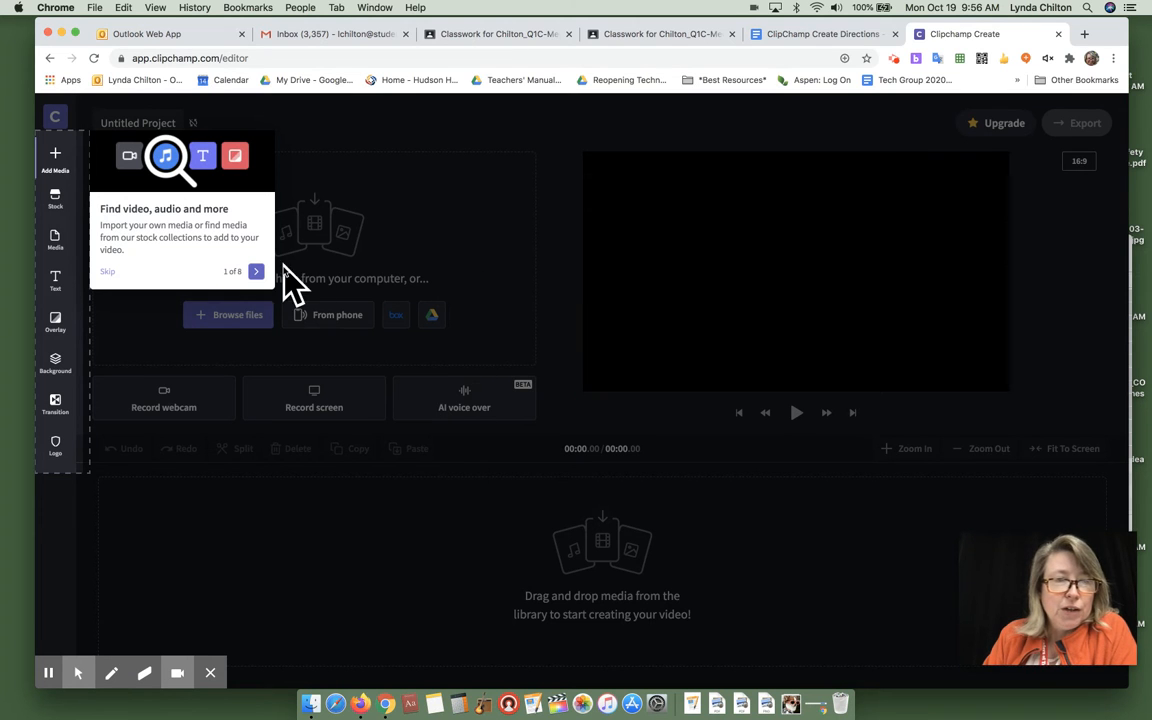
left_click(108, 274)
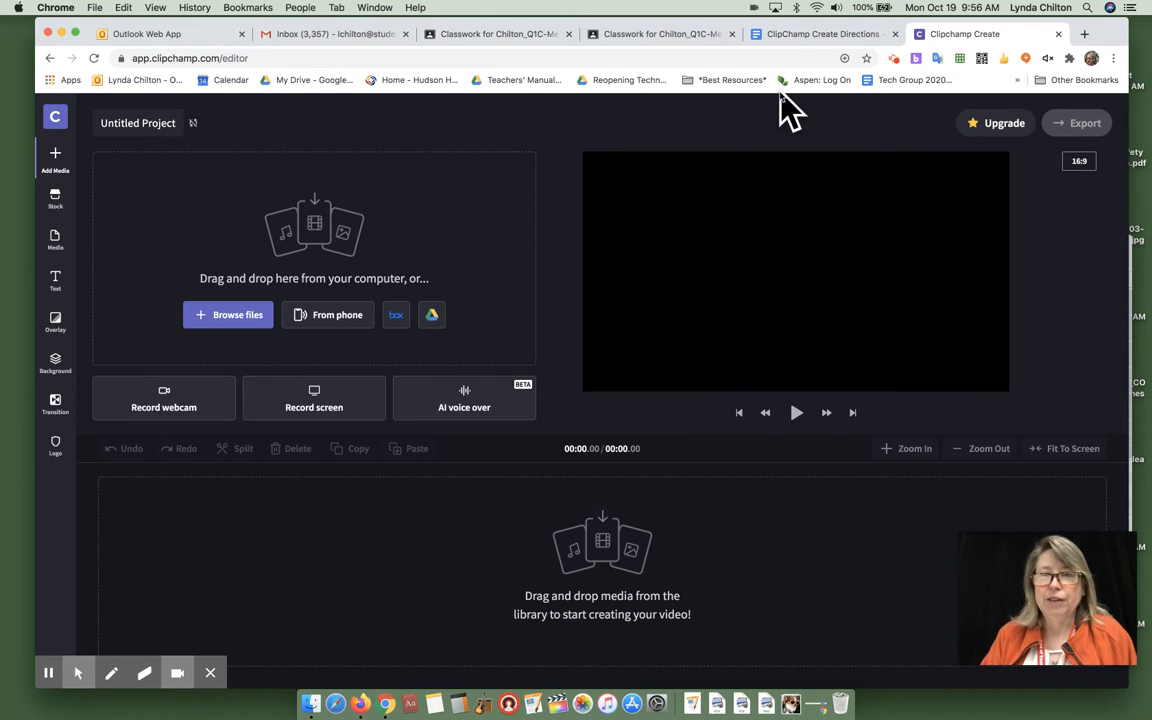
Step: Open the Animal Pictures folder from the Google Classroom assignment and download all of its images
left_click(649, 33)
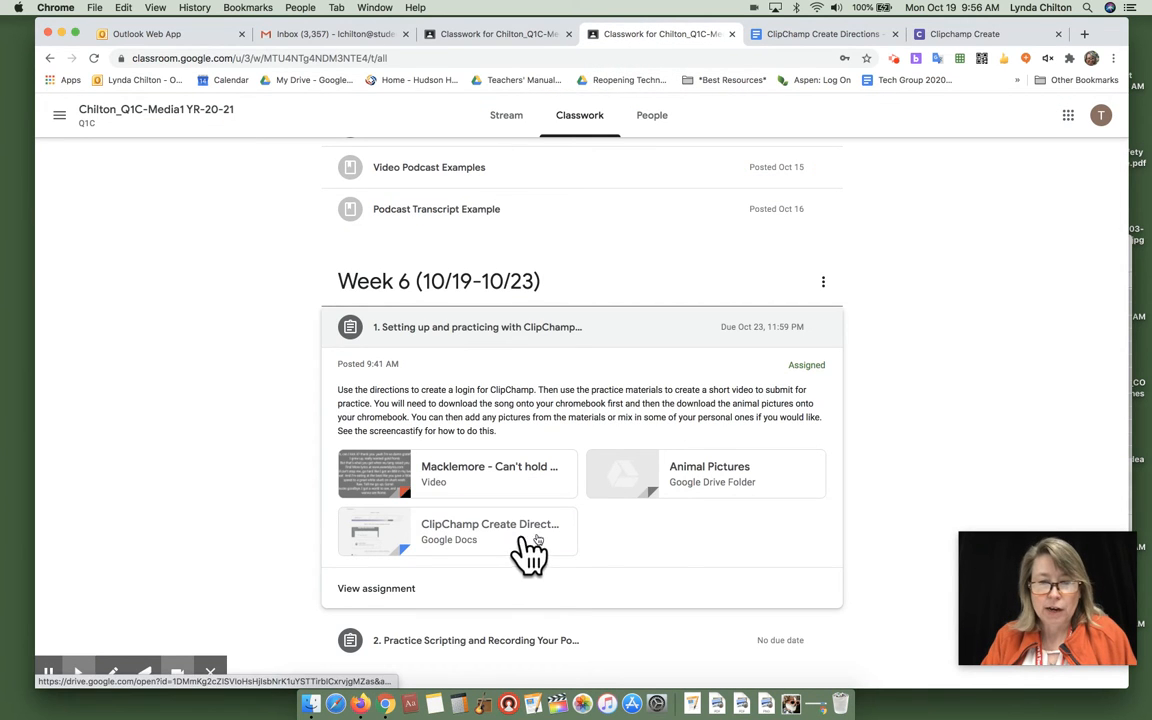
left_click(700, 468)
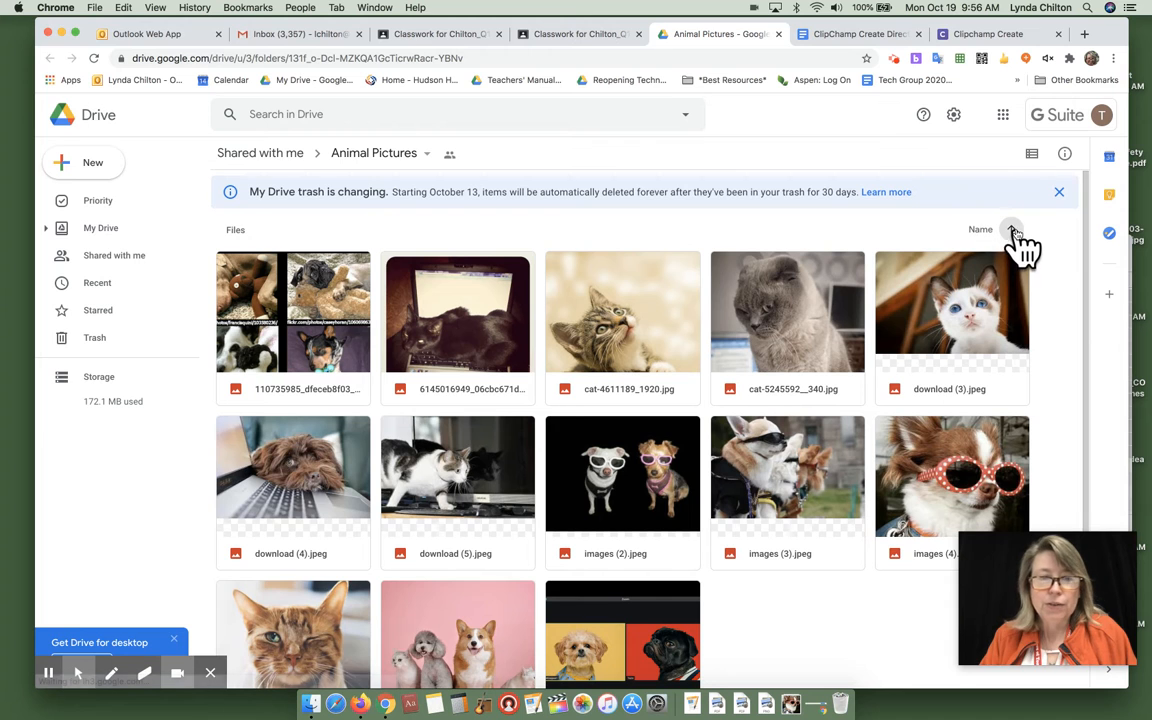
left_click(335, 313)
scroll(329, 297, "down", 1)
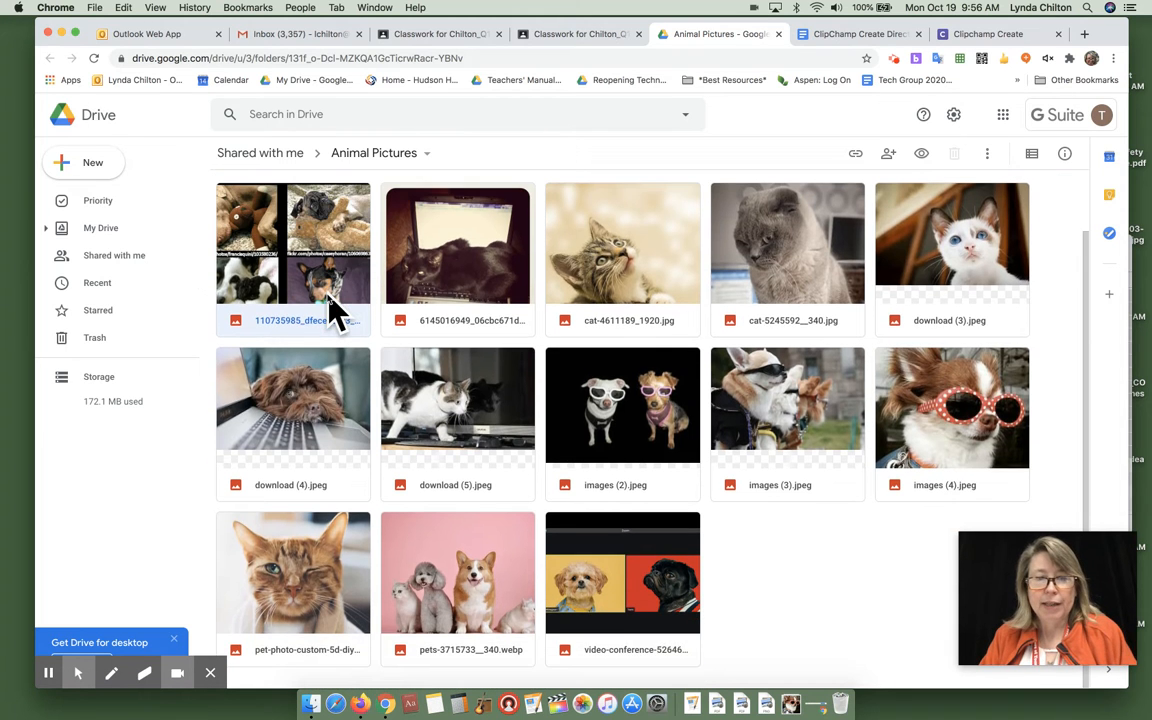
left_click_drag(283, 280, 248, 222)
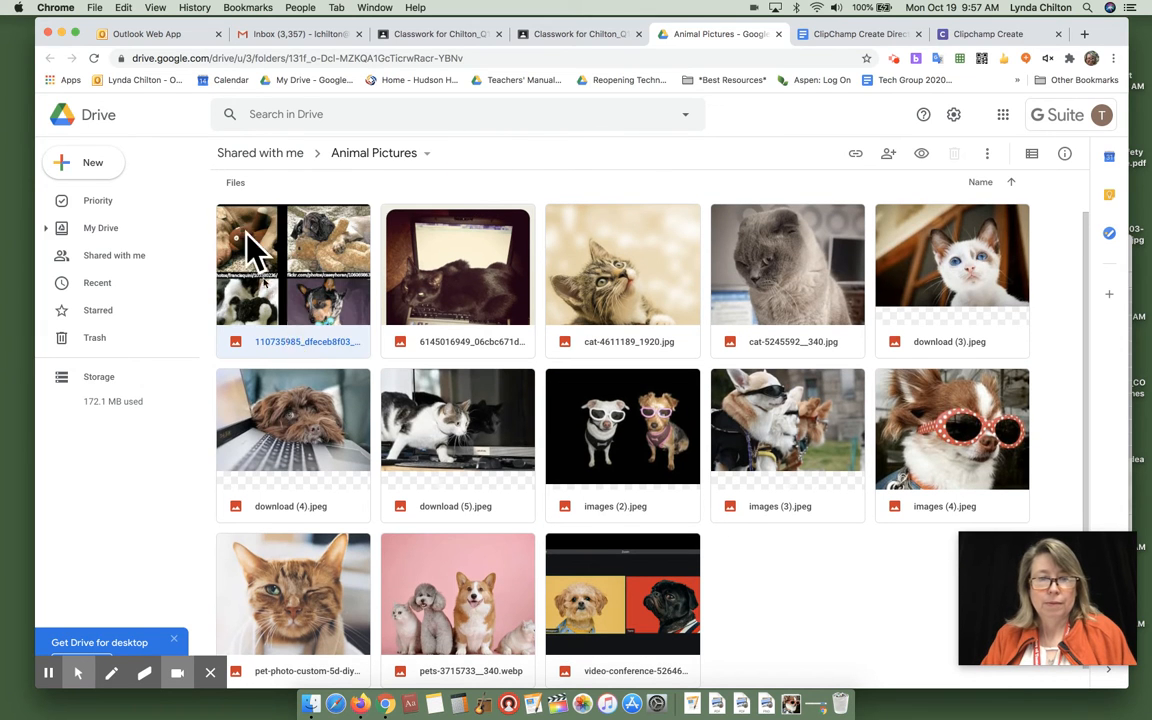
left_click(628, 545, "shift")
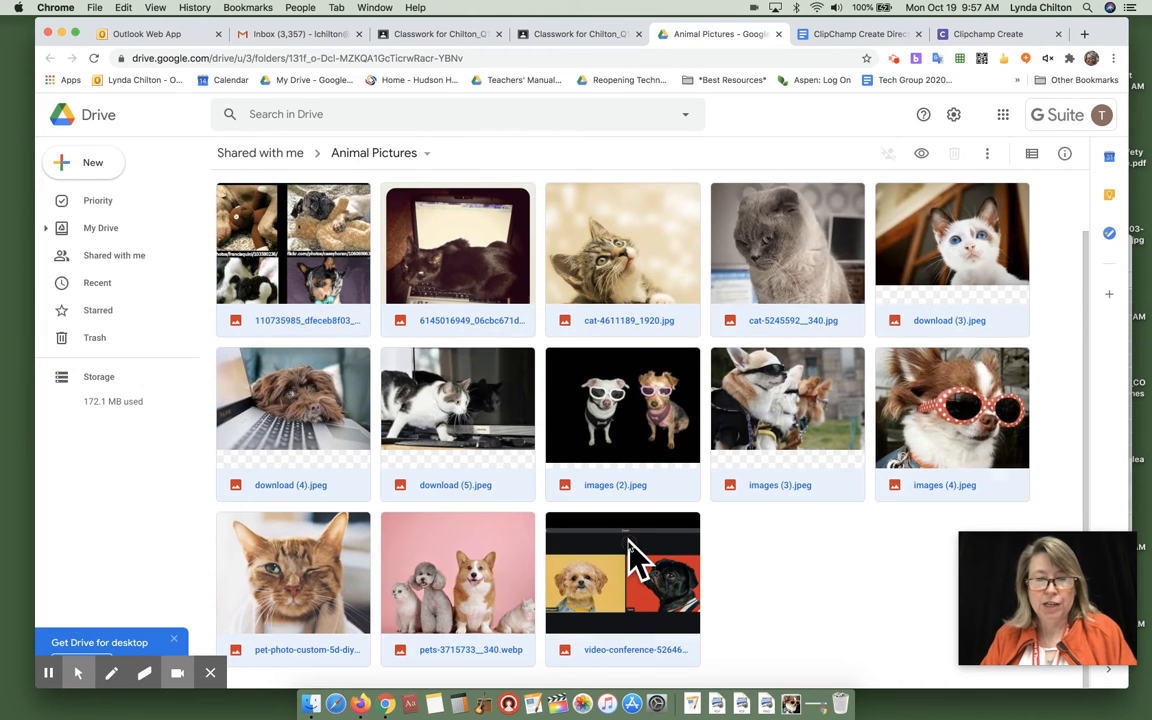
left_click(987, 155)
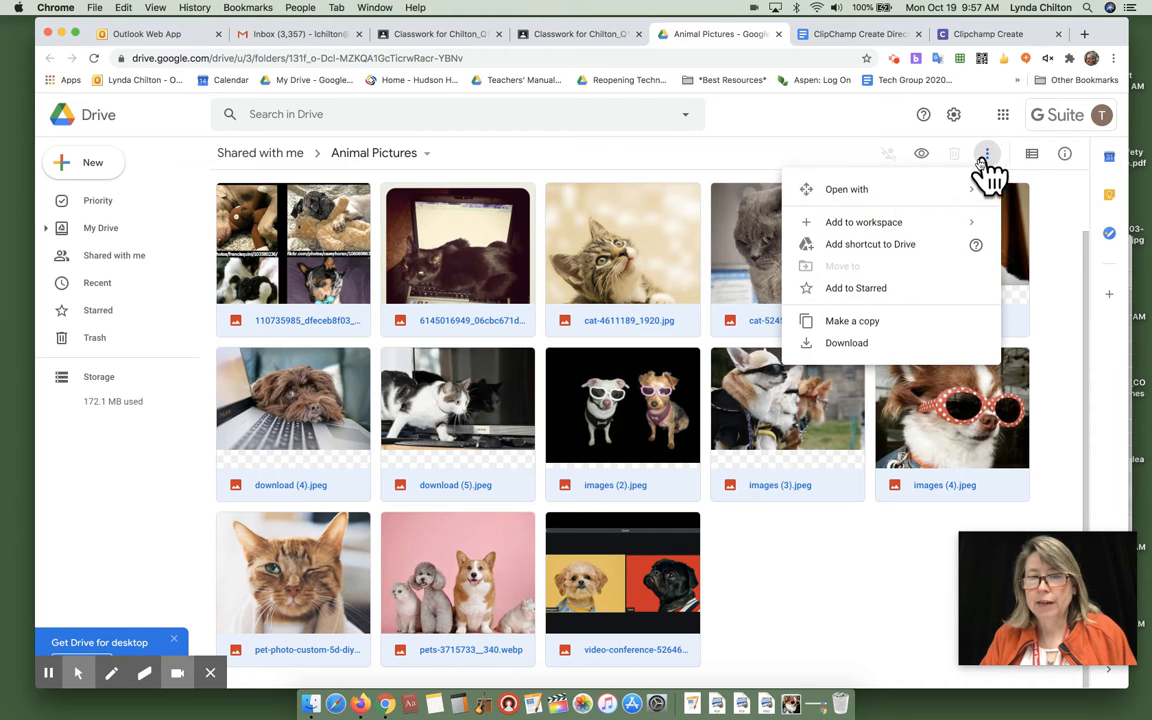
left_click(848, 342)
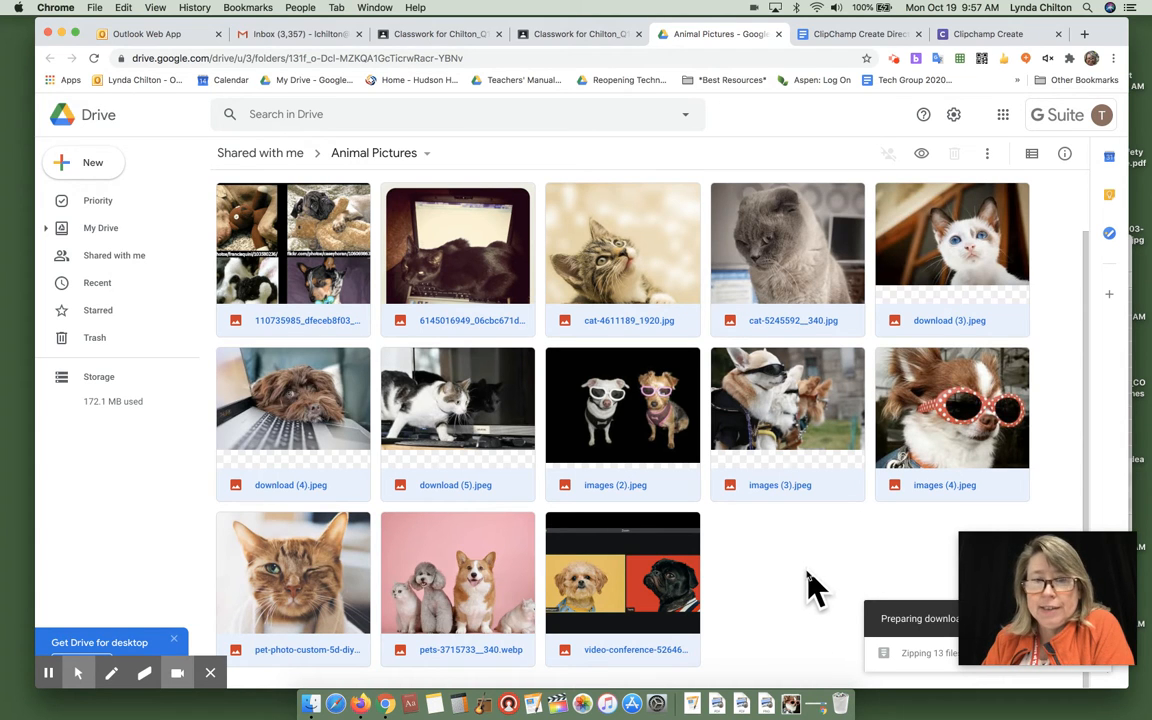
left_click(807, 575)
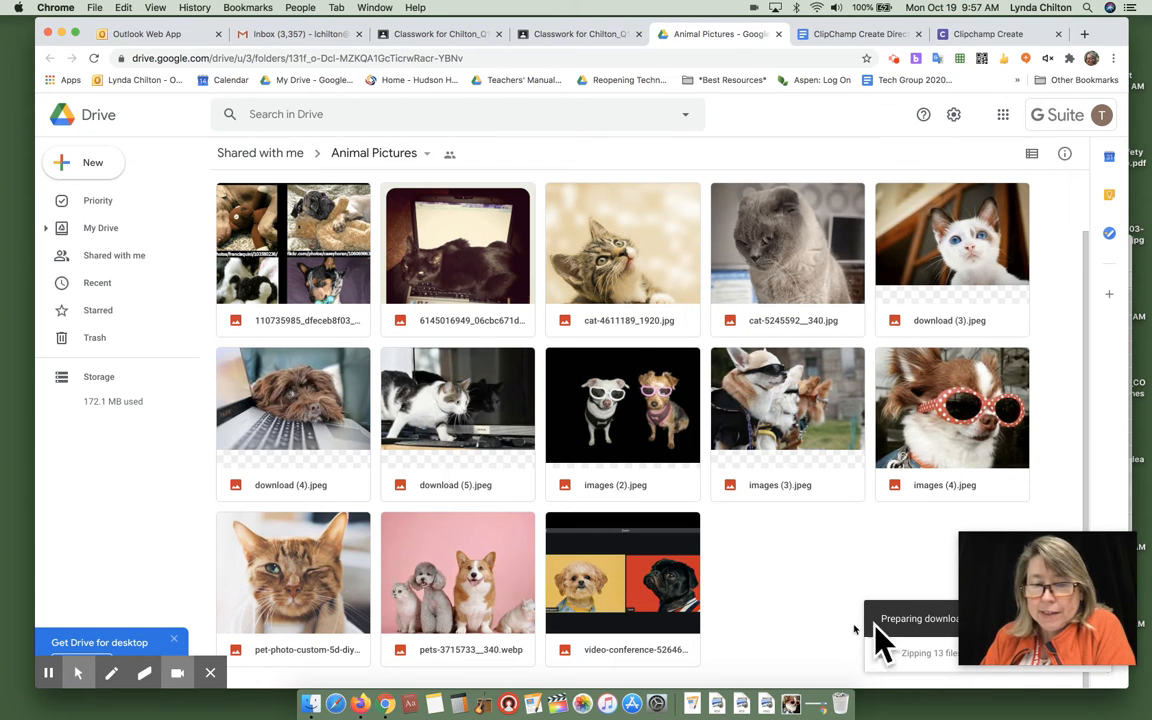
Step: Download the Macklemore - Can't hold us Lyrics.mp4 video from the Classroom assignment and close its preview
left_click(587, 36)
left_click(484, 470)
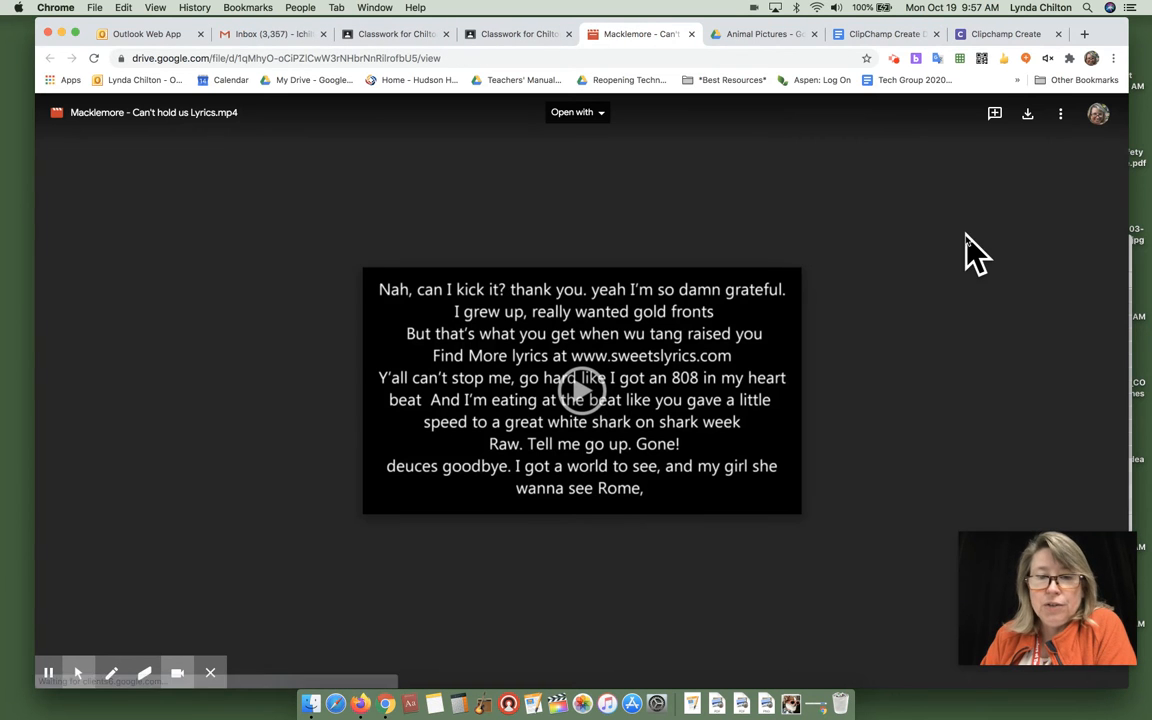
left_click(1027, 114)
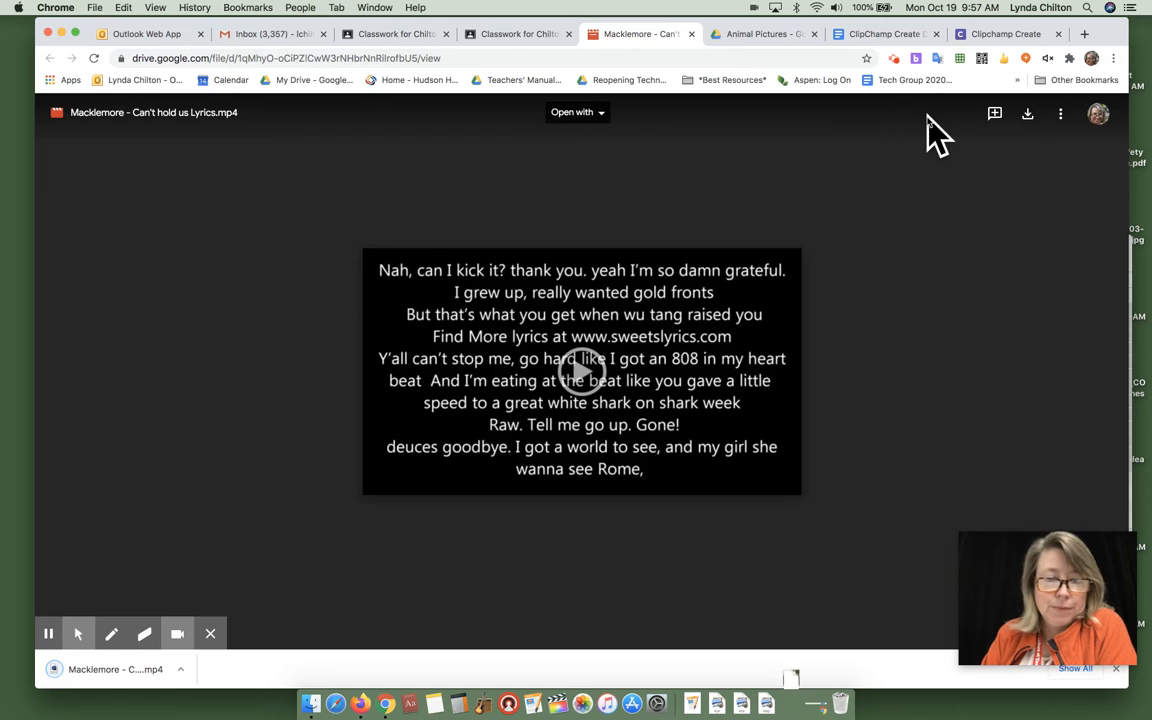
left_click(691, 34)
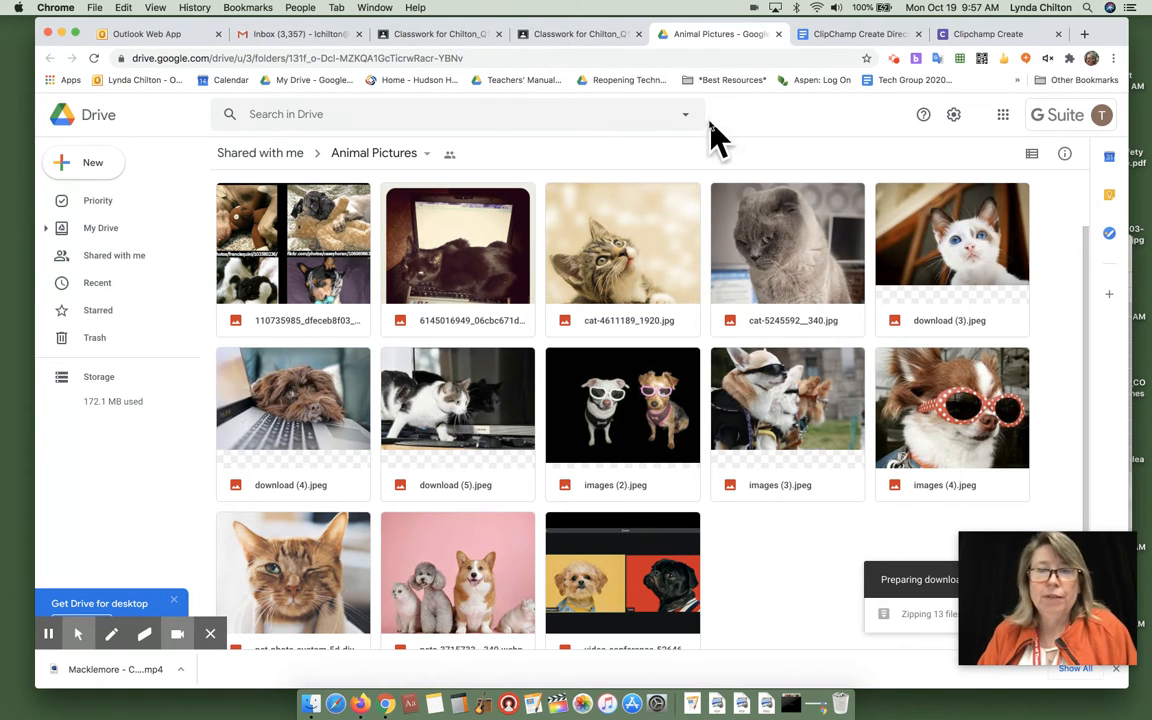
Step: Return to the Clipchamp project and import the animal pictures, except pets-3715733__340.webp, and the Macklemore video from Downloads
left_click(985, 33)
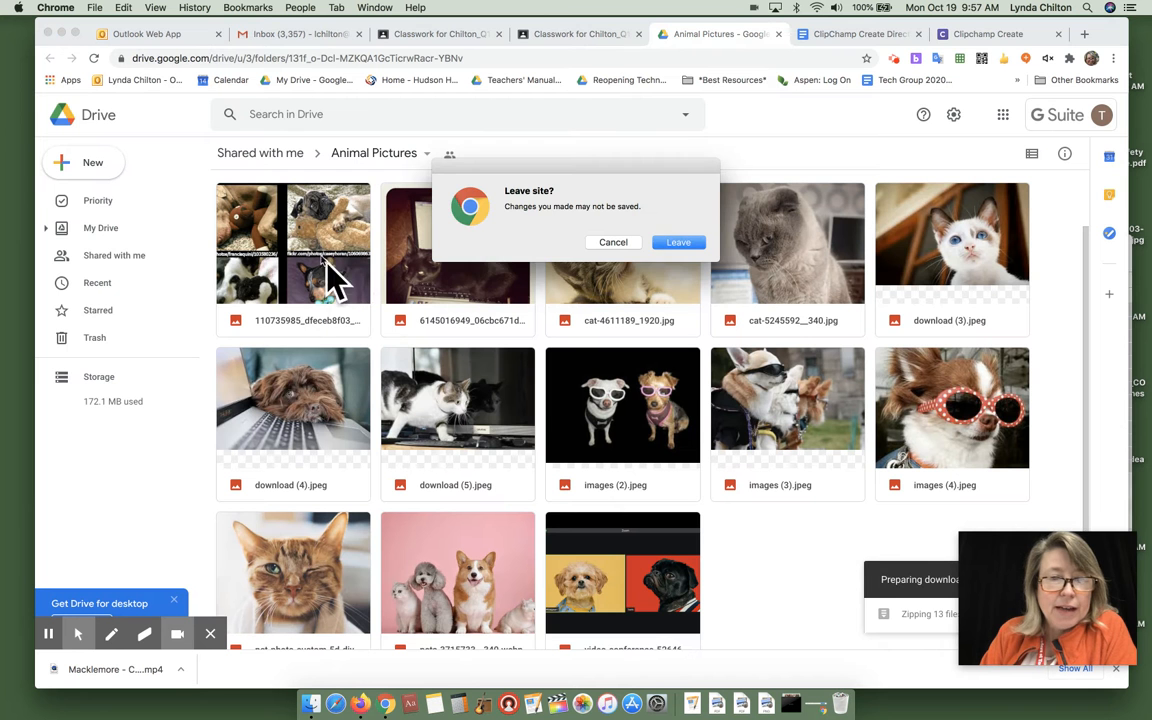
left_click(617, 245)
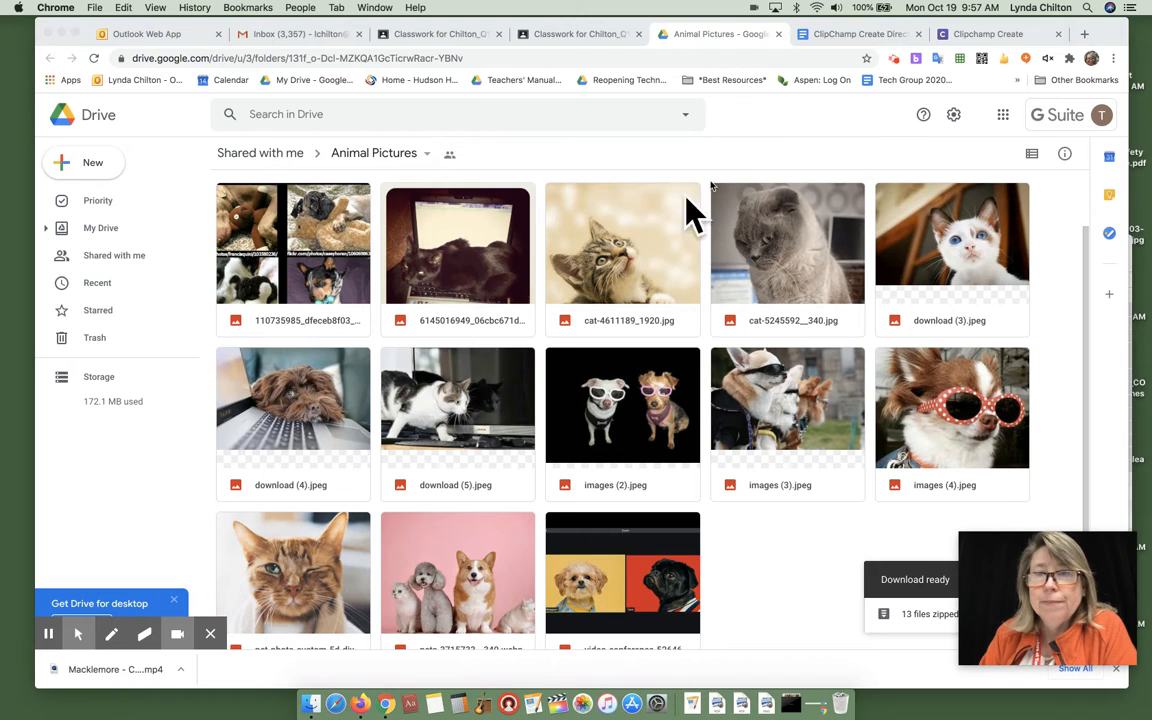
left_click(972, 34)
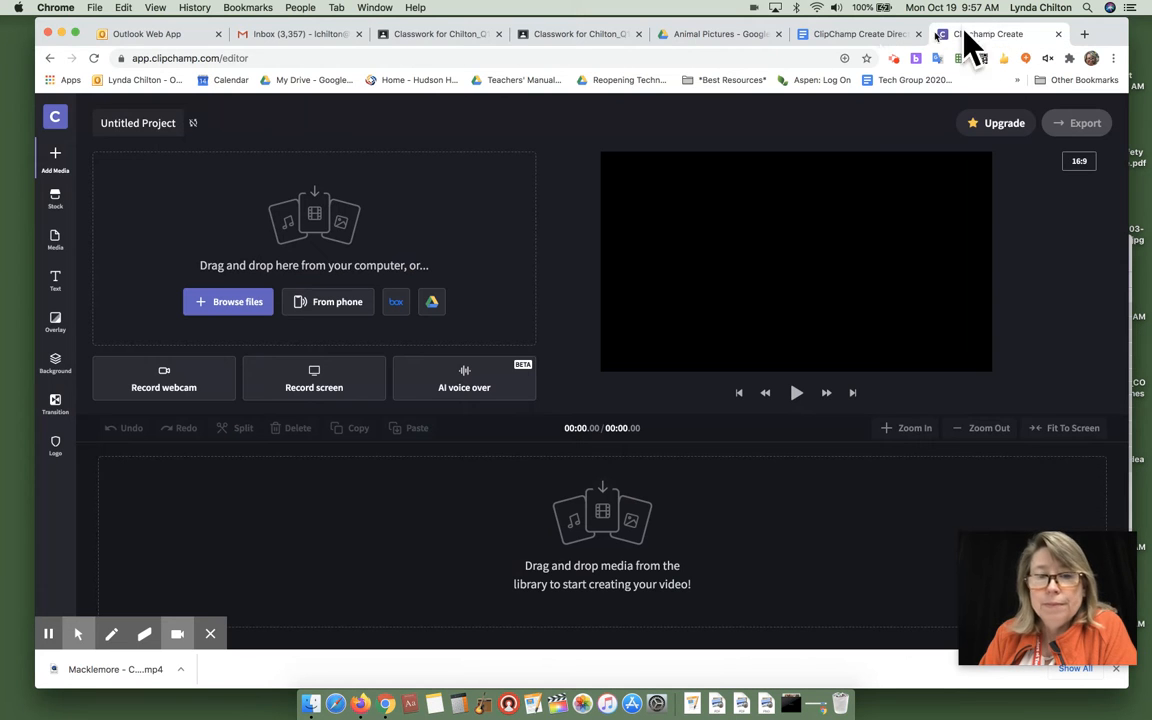
left_click(237, 305)
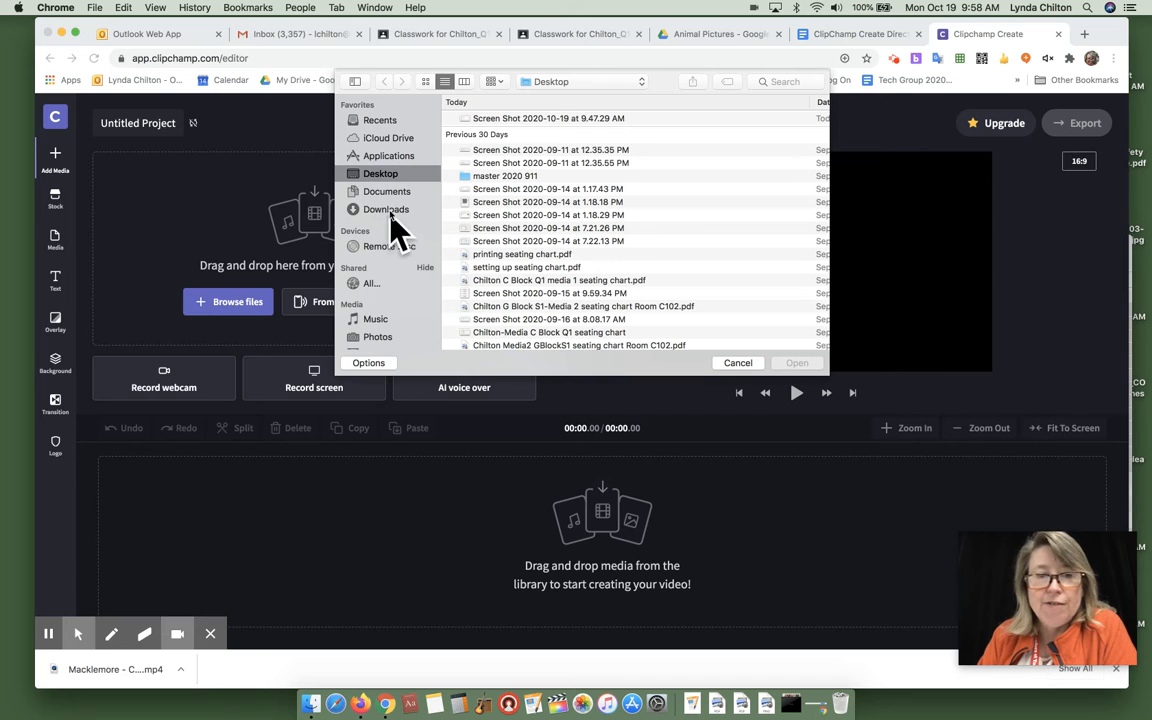
left_click(390, 211)
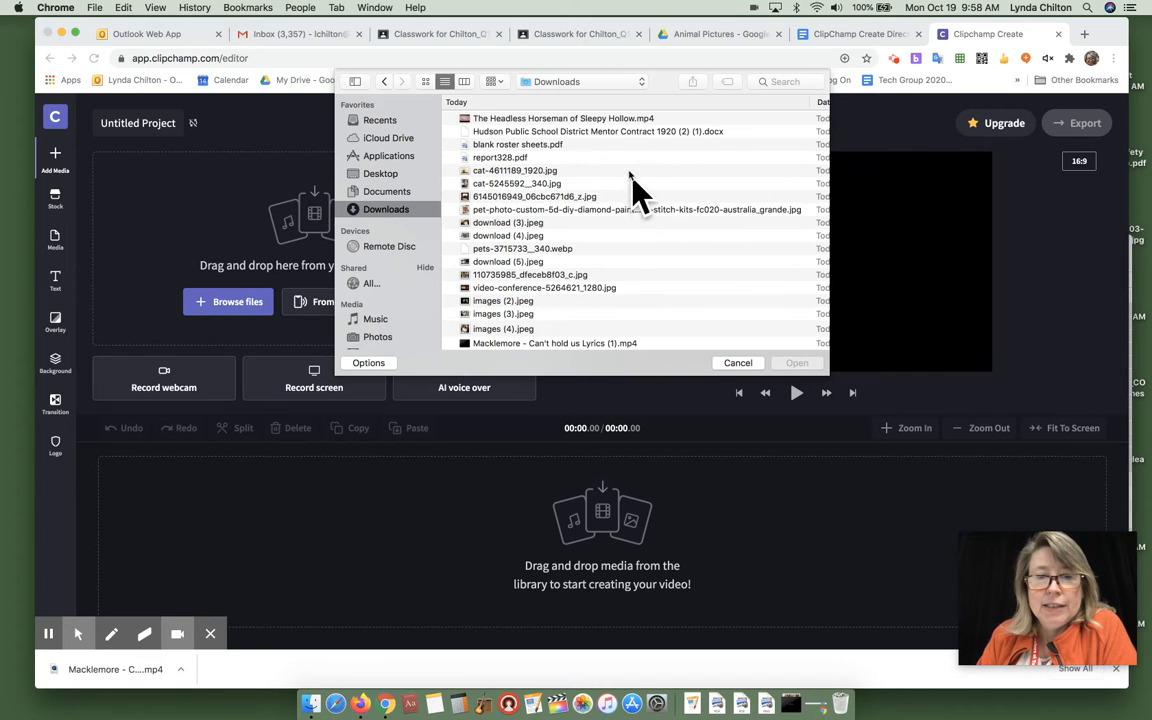
left_click(529, 172)
scroll(530, 185, "down", 3)
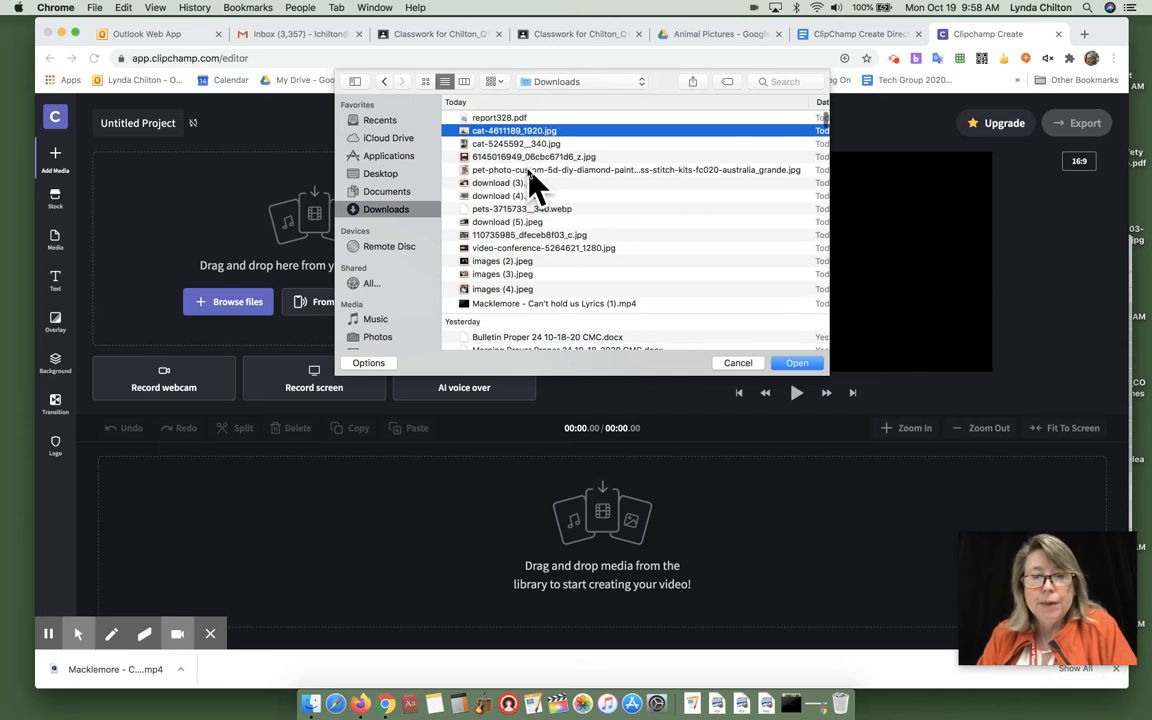
left_click(490, 196, "shift")
left_click(489, 224, "super")
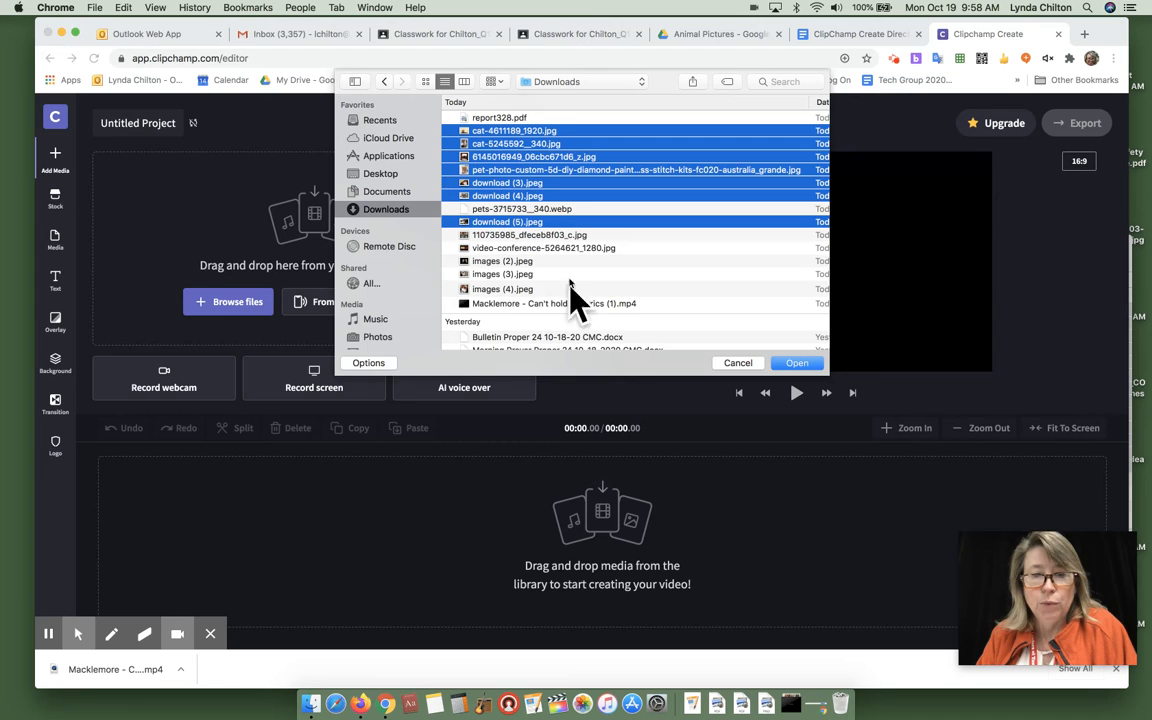
left_click(527, 305, "shift")
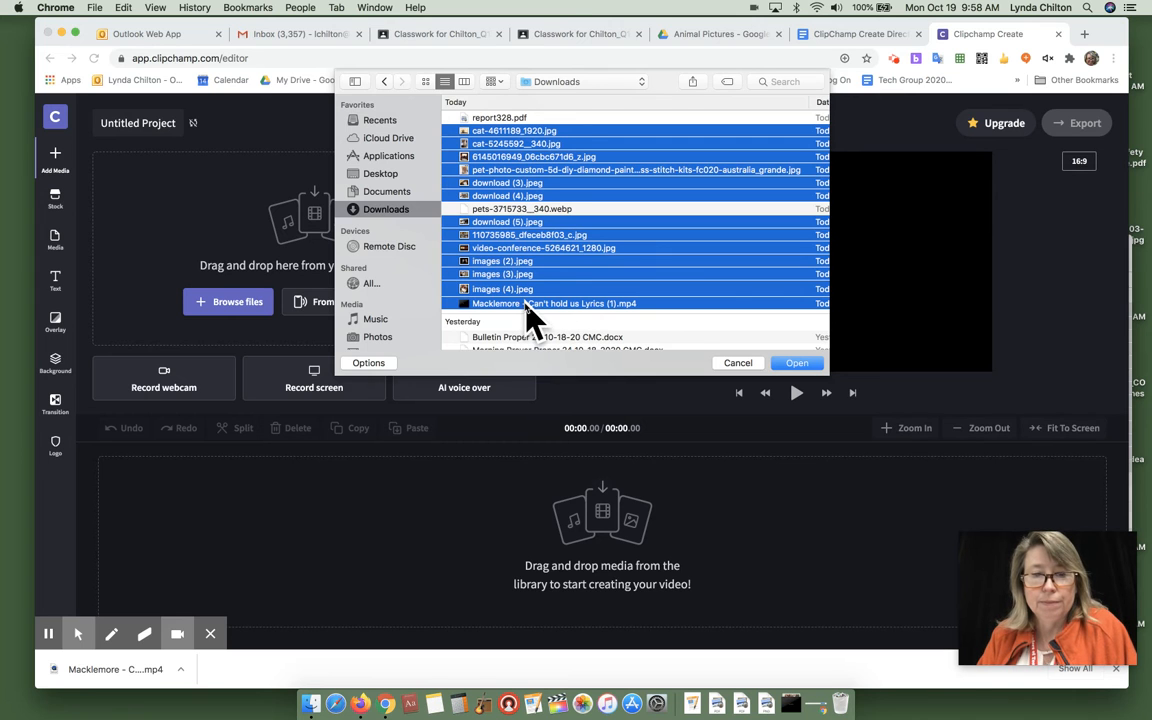
left_click(800, 364)
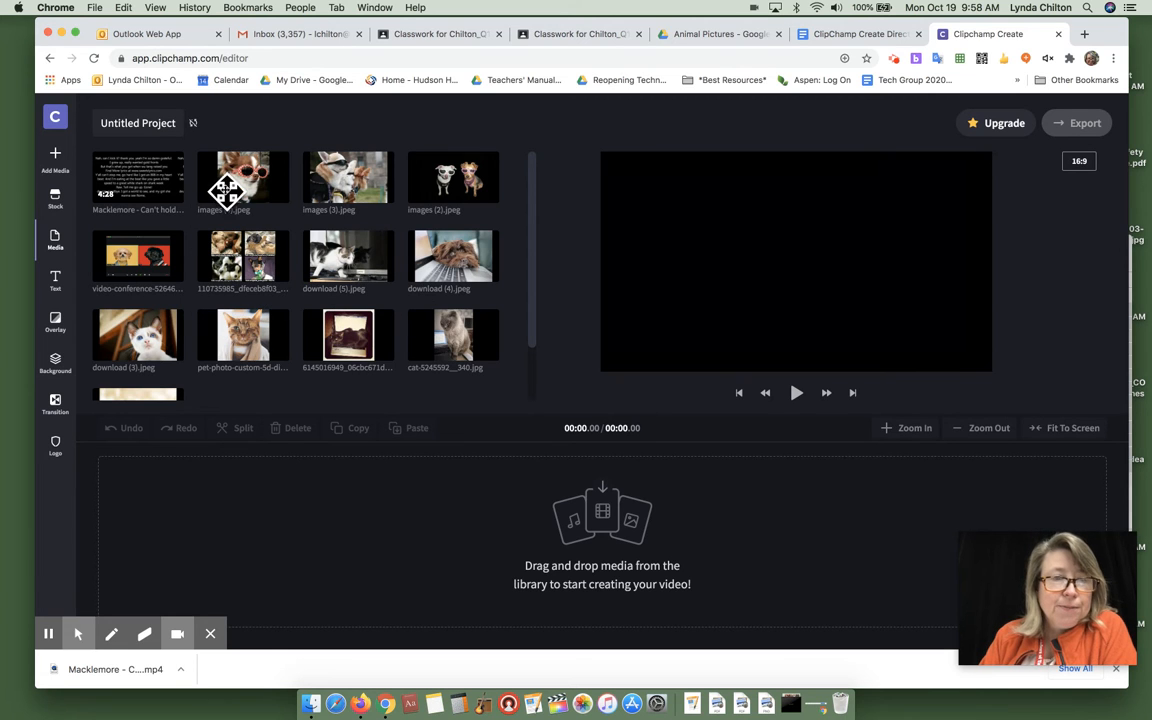
Step: Place the Macklemore video at the start of the timeline and skip the property editing tour
mouse_move(146, 190)
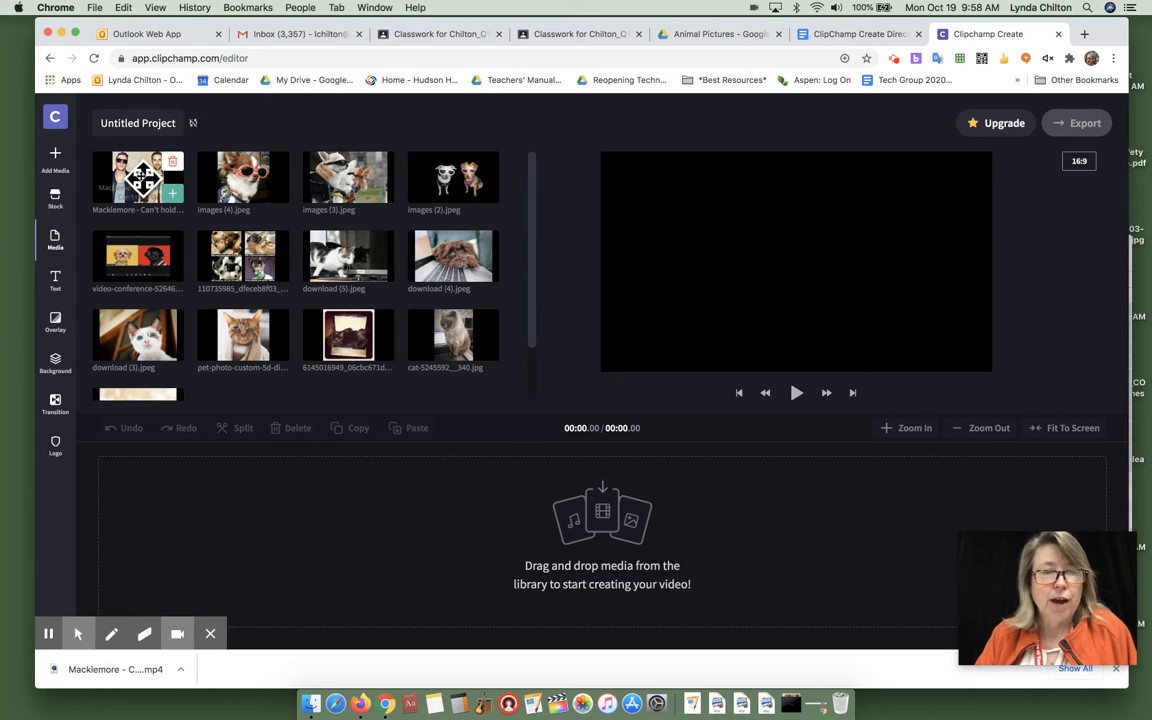
left_click_drag(138, 175, 189, 502)
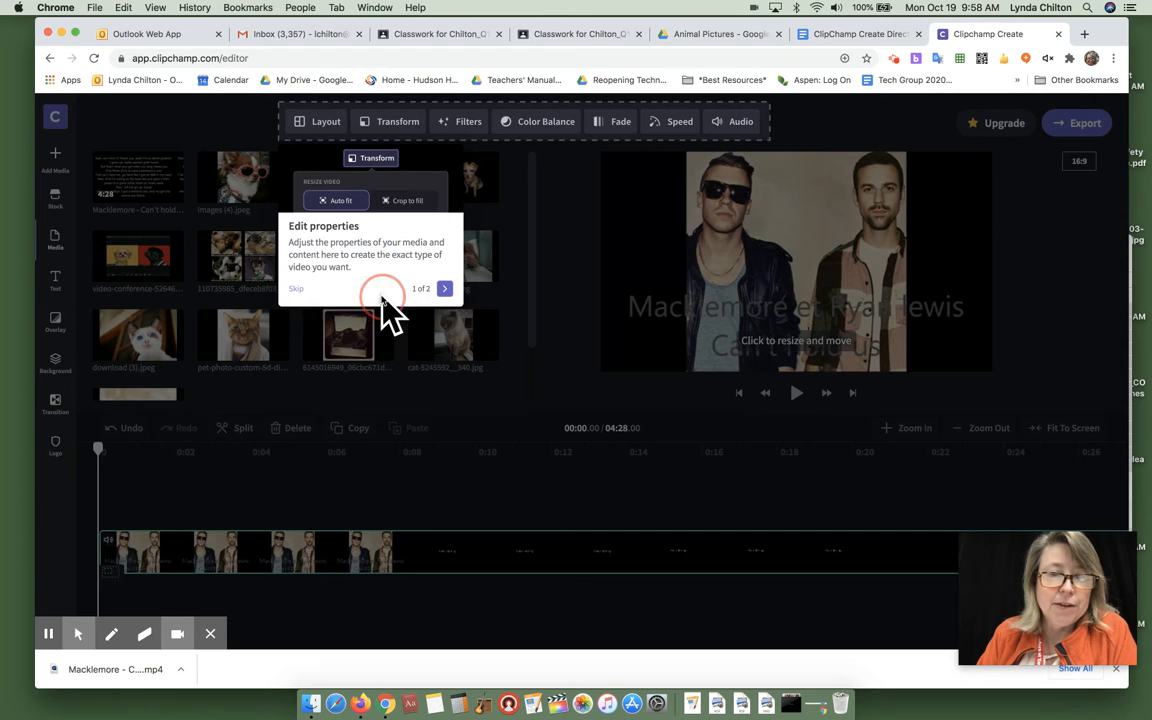
left_click(297, 289)
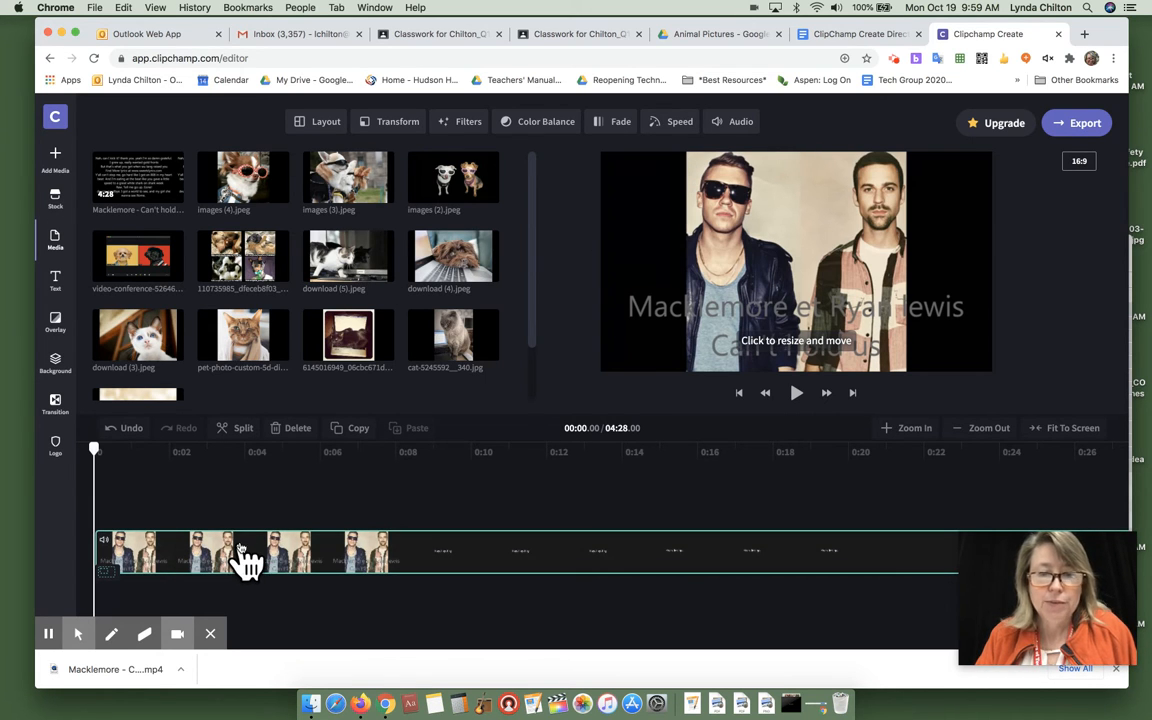
Step: Separate the audio from the Macklemore video and delete the video clip, leaving only the audio track, with the playhead at the start
left_click(741, 122)
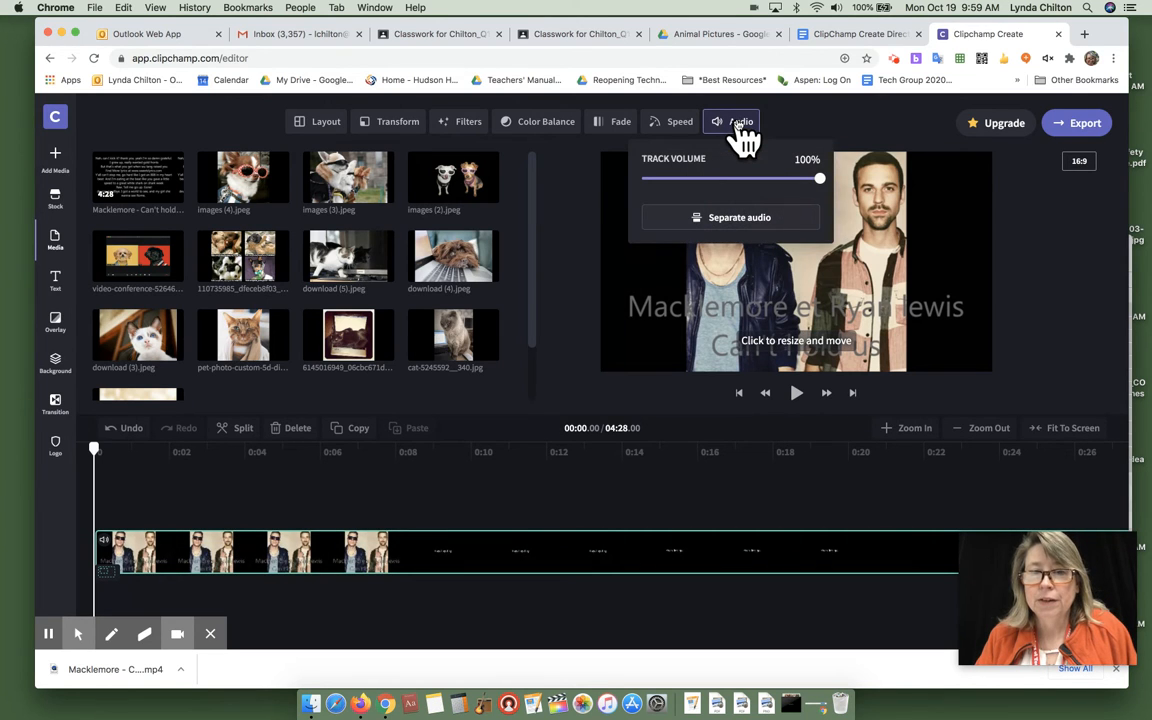
left_click(737, 218)
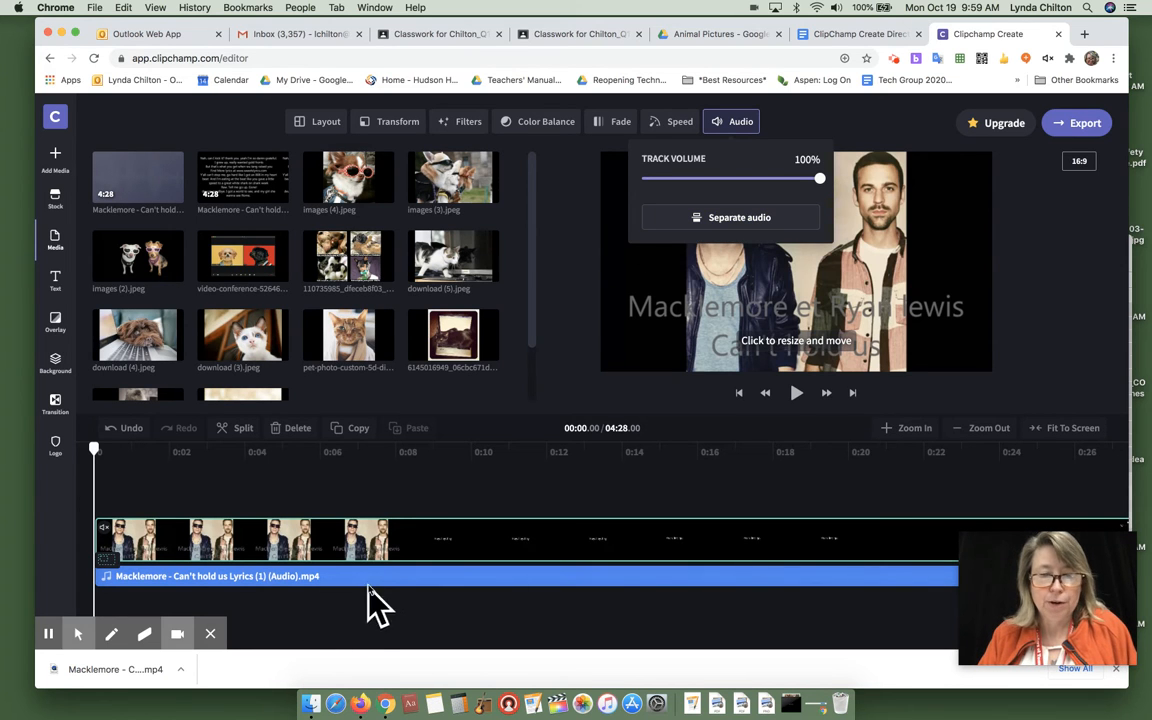
left_click(286, 479)
left_click(221, 548)
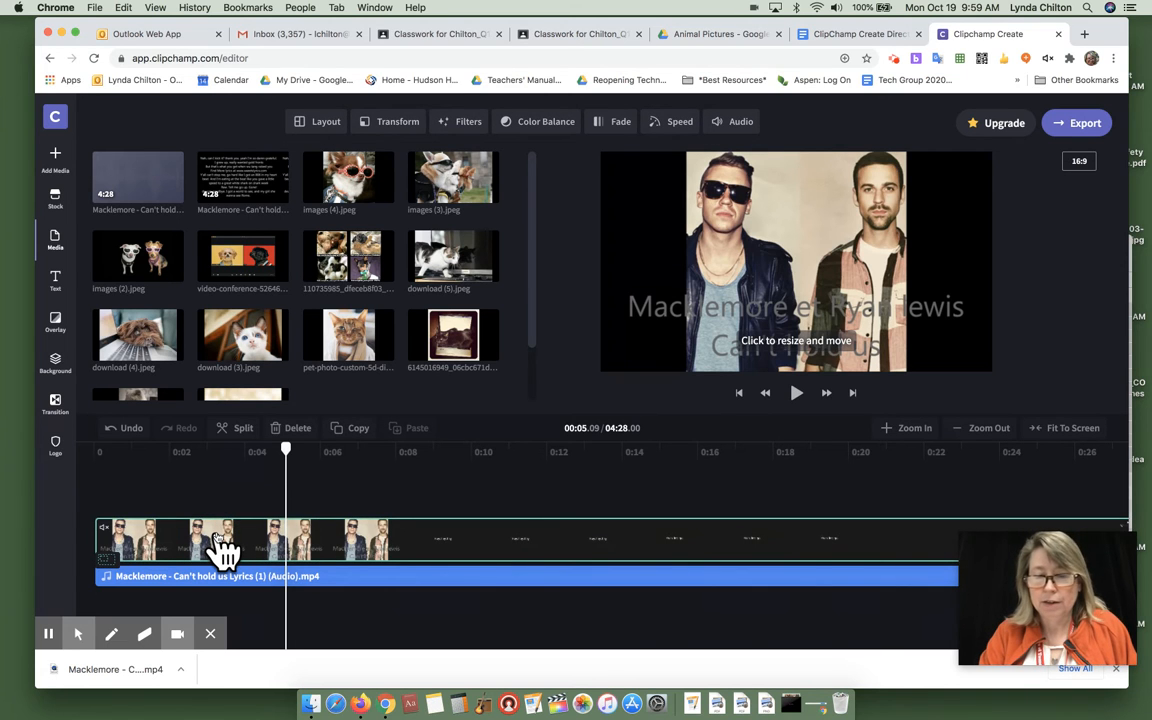
key("Delete")
left_click_drag(289, 459, 83, 460)
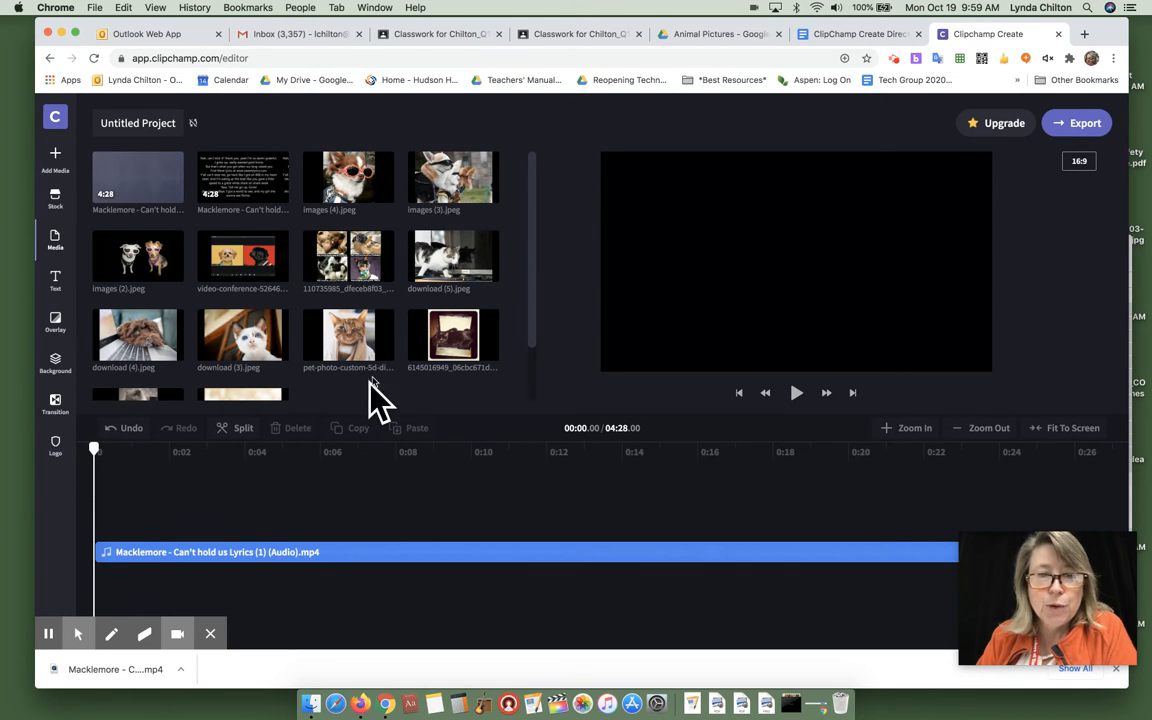
Step: Place images (4).jpeg at the very start of the timeline above the audio and set the playhead at the picture's end
mouse_move(441, 237)
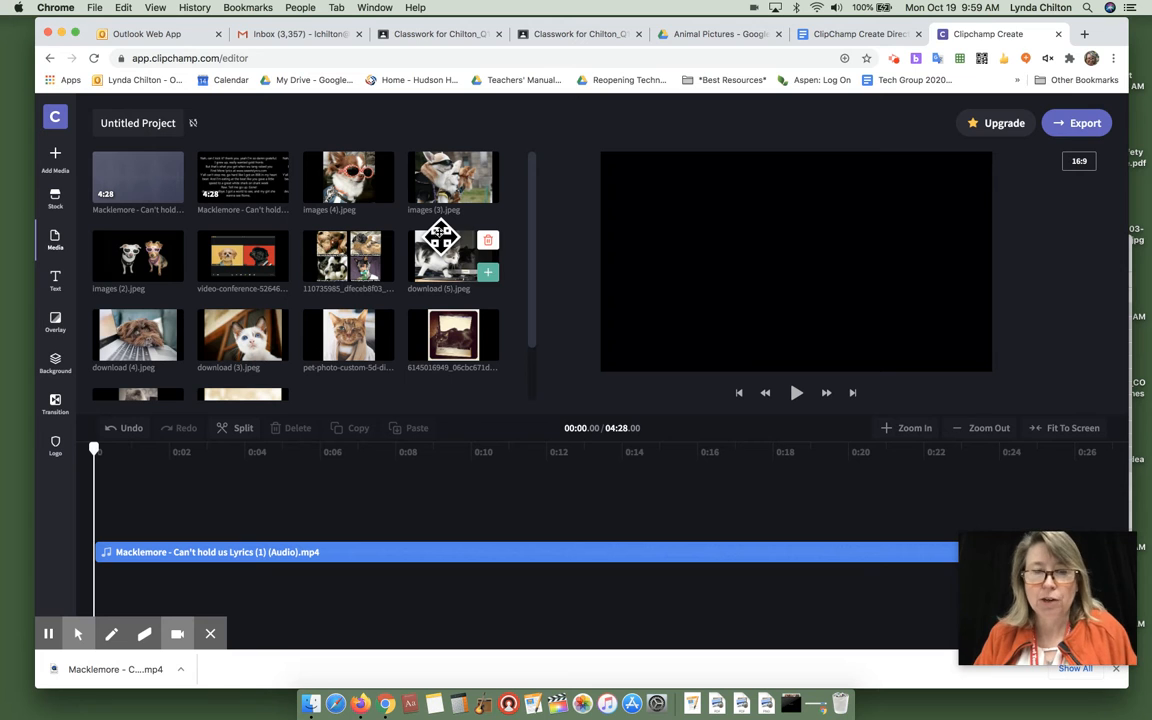
left_click_drag(345, 172, 141, 509)
left_click(237, 527)
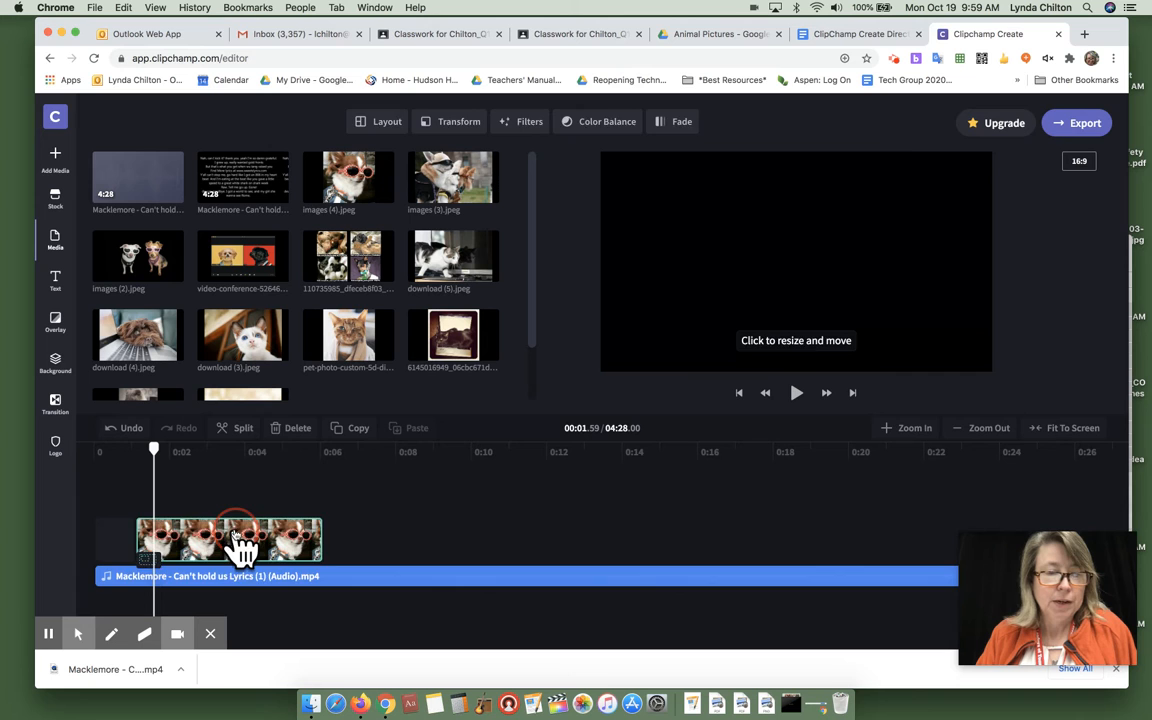
left_click_drag(240, 540, 175, 540)
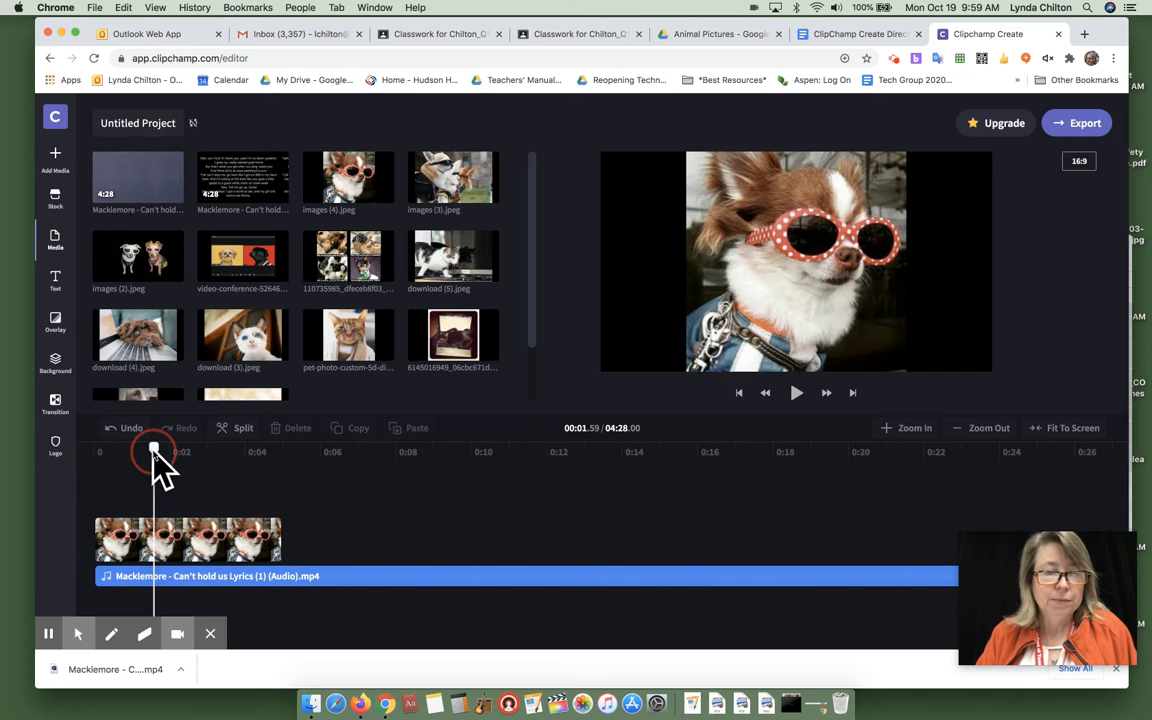
left_click_drag(152, 451, 280, 452)
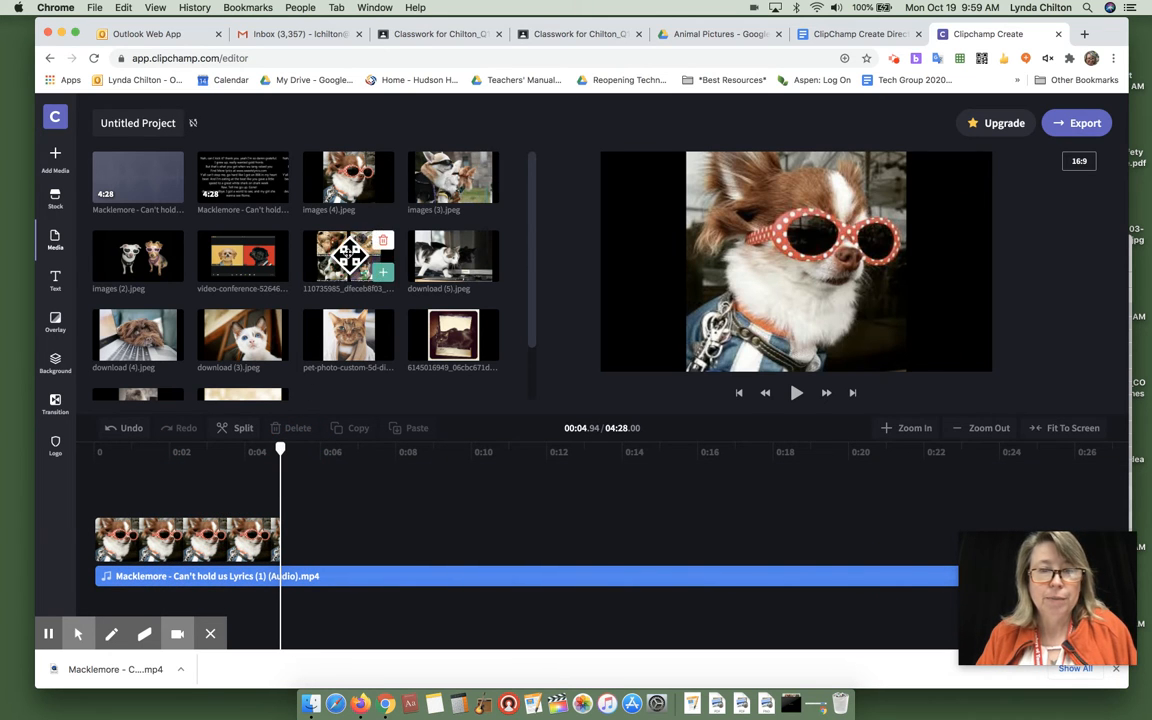
Step: Add the four-dog collage picture directly after the sunglasses dog and set the playhead at the collage's end
left_click_drag(348, 255, 306, 525)
left_click_drag(281, 452, 547, 452)
left_click_drag(395, 530, 375, 545)
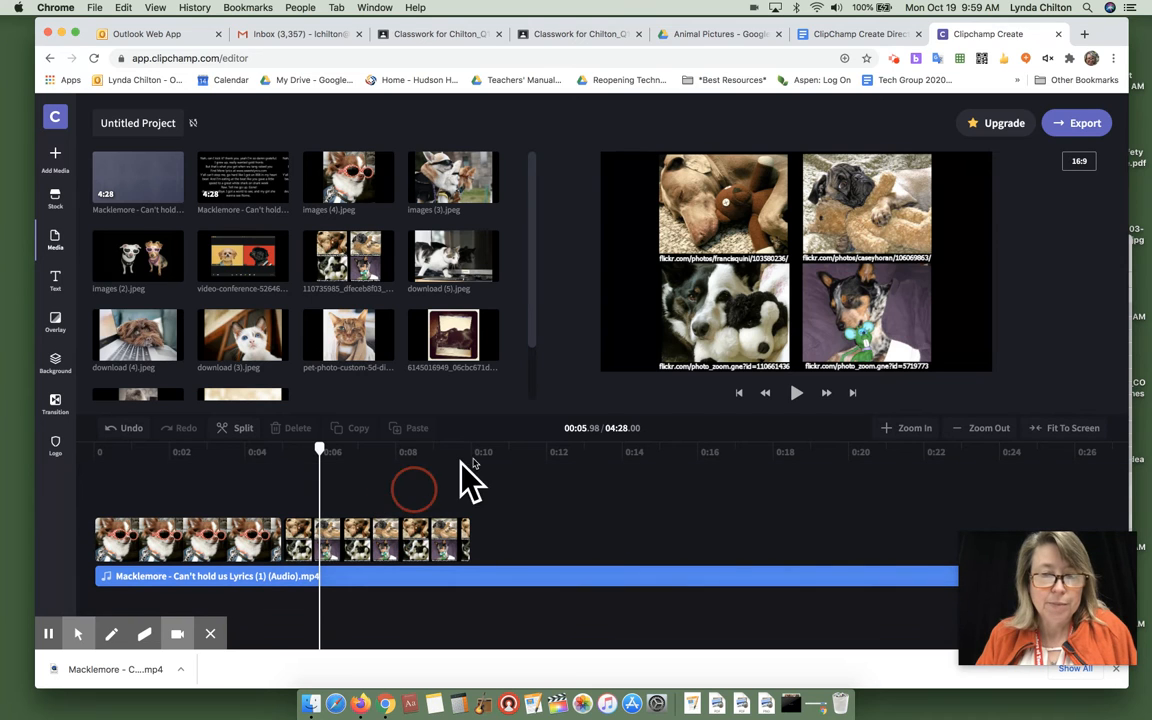
left_click(483, 458)
left_click_drag(479, 455, 471, 455)
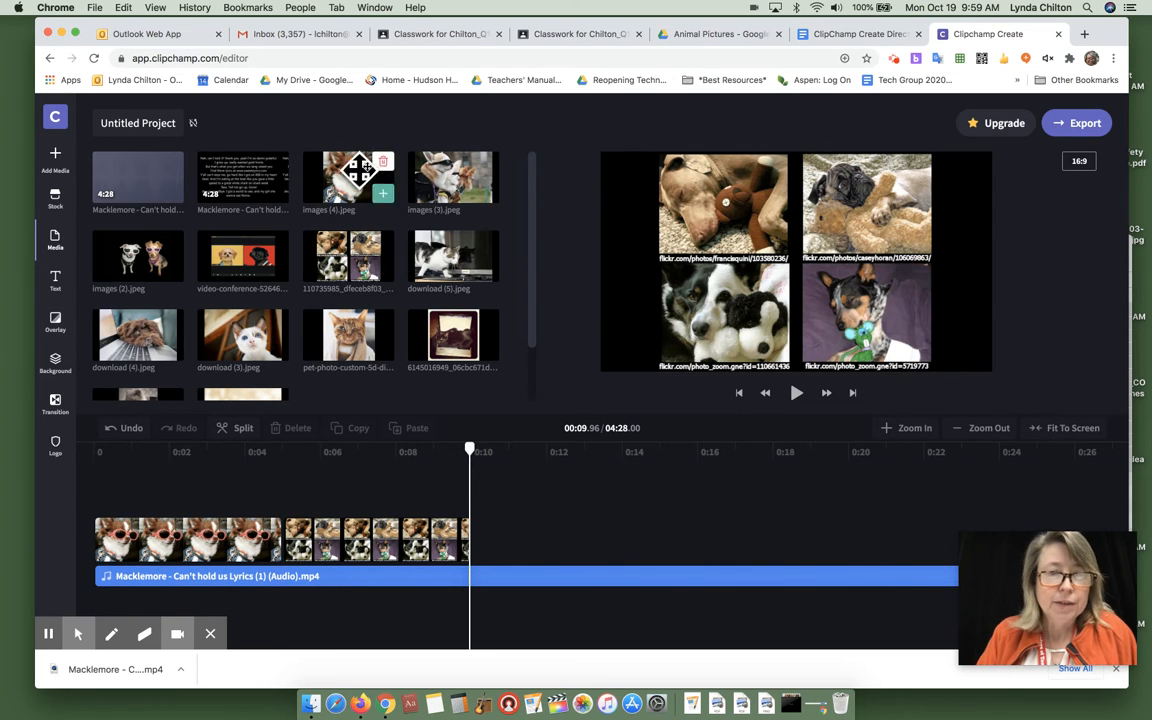
left_click_drag(452, 172, 505, 537)
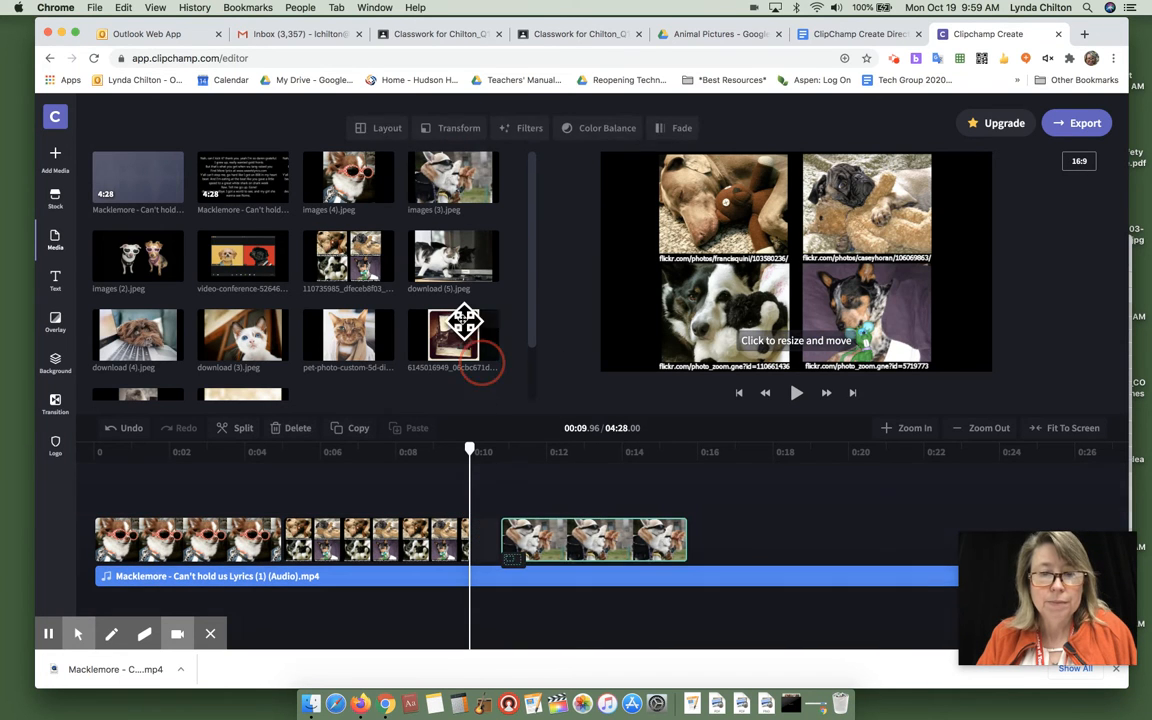
left_click_drag(452, 330, 727, 522)
left_click_drag(603, 523, 568, 525)
left_click_drag(782, 529, 720, 515)
left_click_drag(748, 450, 390, 455)
left_click(86, 478)
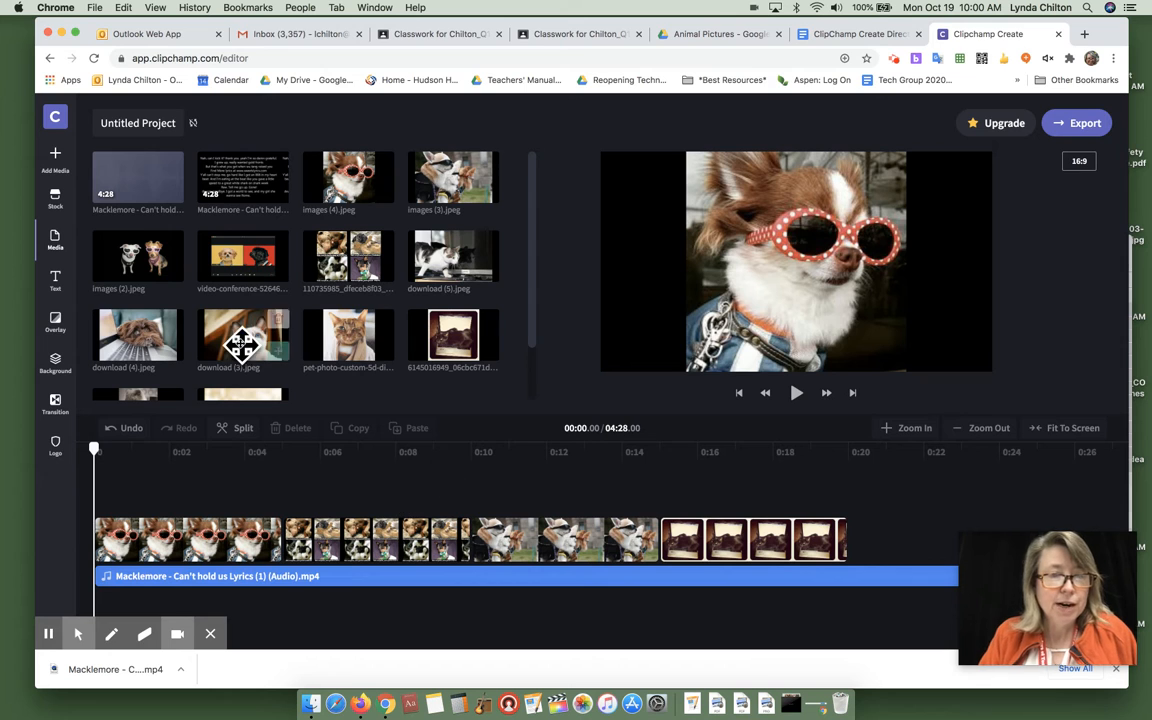
Step: Add a Circular title at the start of the timeline above the pictures and preview its opening
left_click(58, 282)
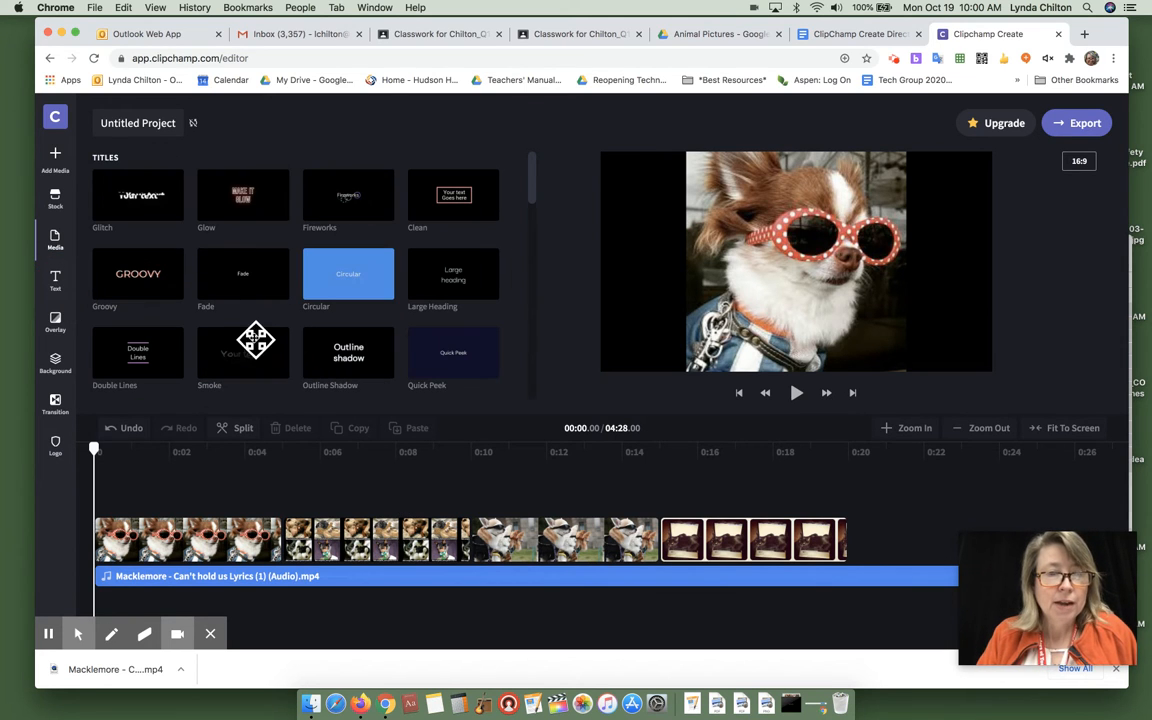
mouse_move(321, 275)
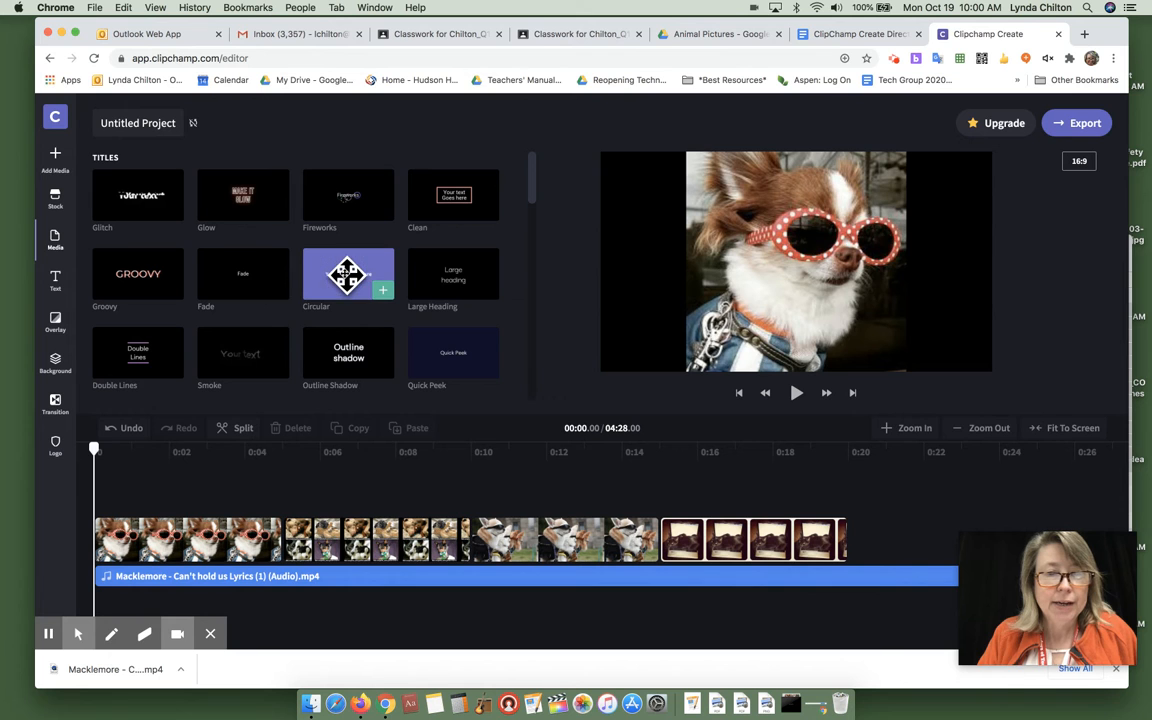
left_click_drag(348, 272, 93, 545)
left_click(207, 514)
left_click(171, 465)
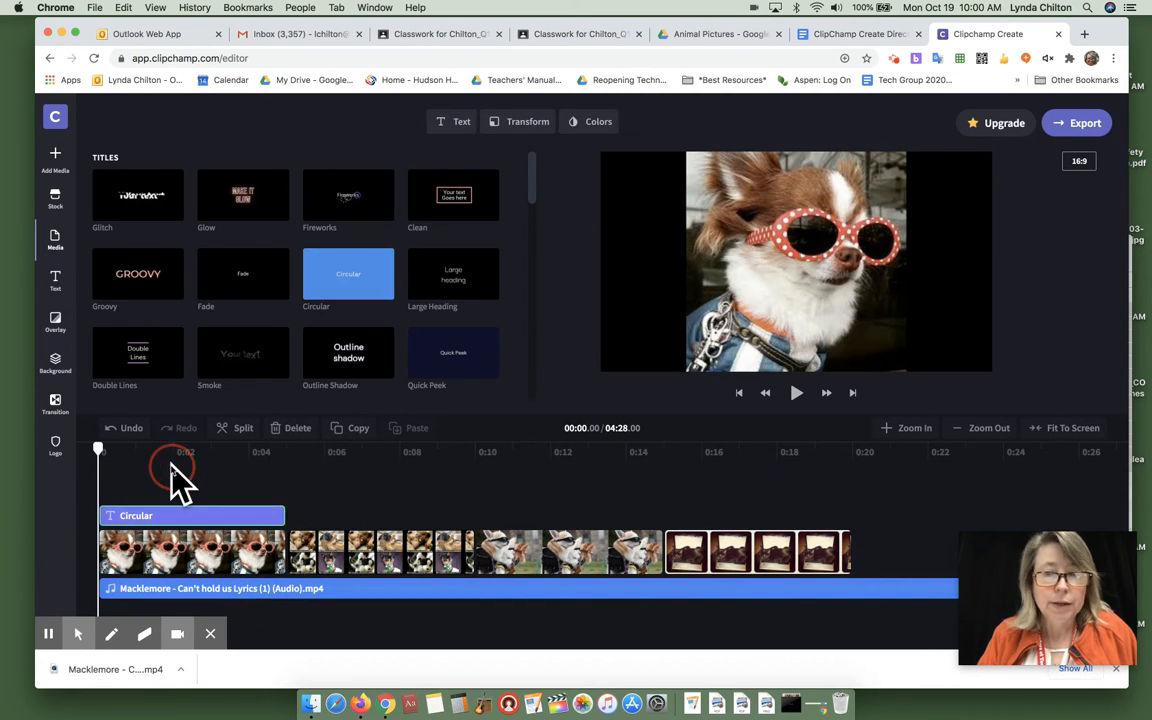
left_click_drag(160, 465, 108, 463)
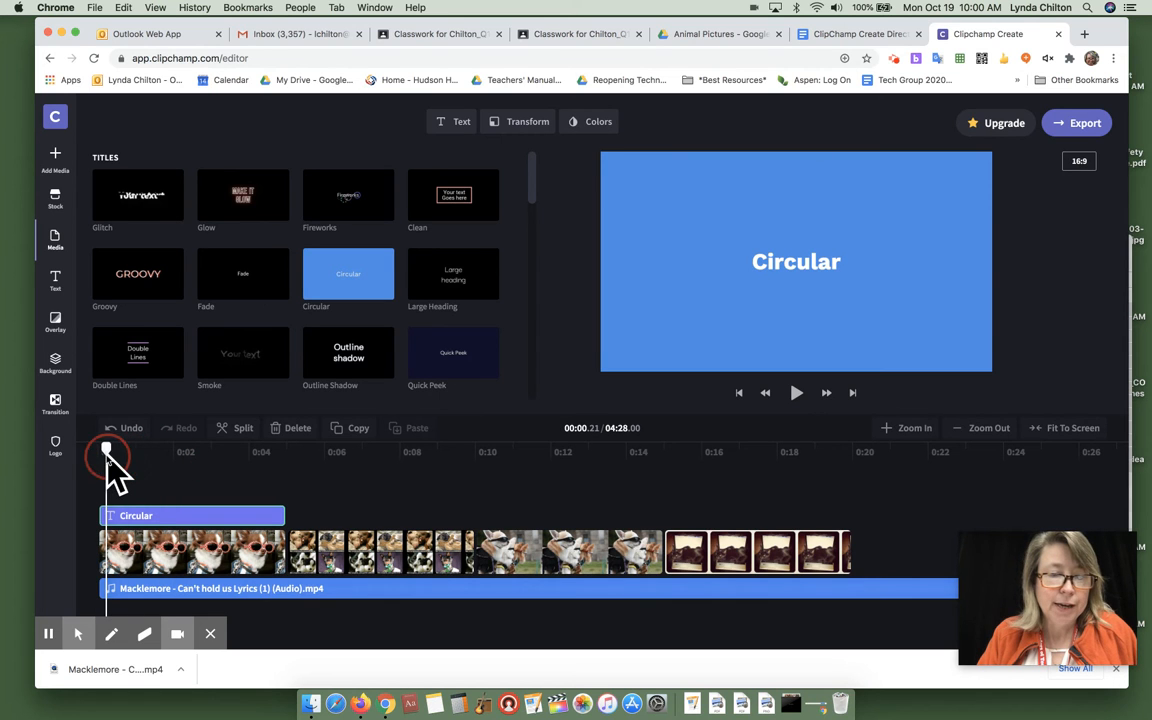
Step: Shift all four pictures later on the timeline so the sunglasses dog starts shortly before the 0:04 mark
left_click_drag(152, 544, 225, 540)
left_click_drag(709, 550, 848, 548)
left_click_drag(566, 548, 539, 545)
left_click_drag(230, 553, 388, 542)
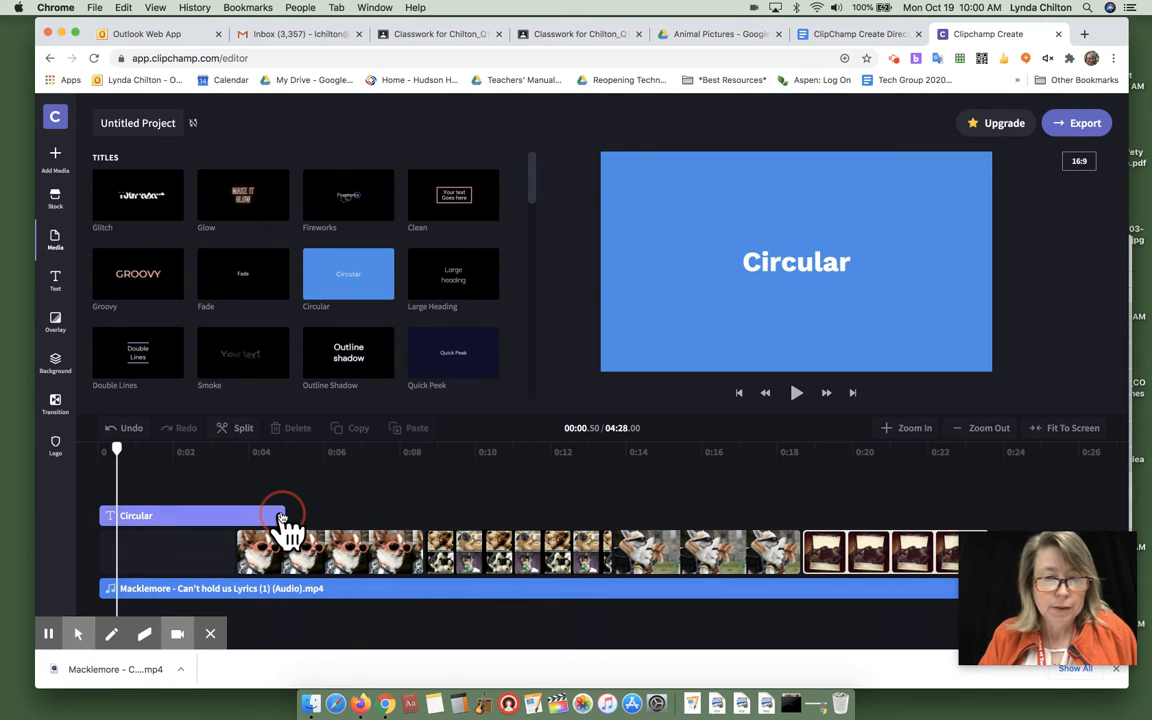
Step: Shorten the Circular title so it ends where the sunglasses dog picture begins, and scrub through it
left_click(284, 516)
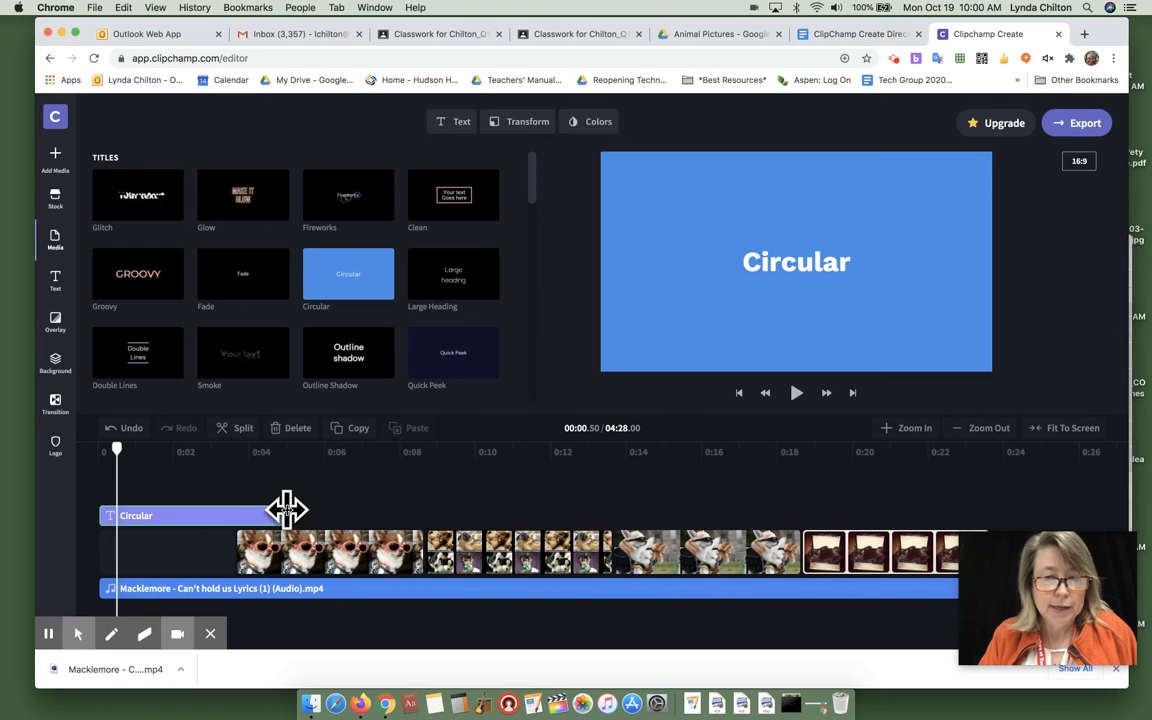
left_click_drag(285, 511, 230, 512)
mouse_move(157, 514)
left_mouse_down()
mouse_move(159, 540)
mouse_move(224, 532)
mouse_move(171, 515)
left_mouse_up()
left_click_drag(155, 452, 121, 468)
left_click(136, 515)
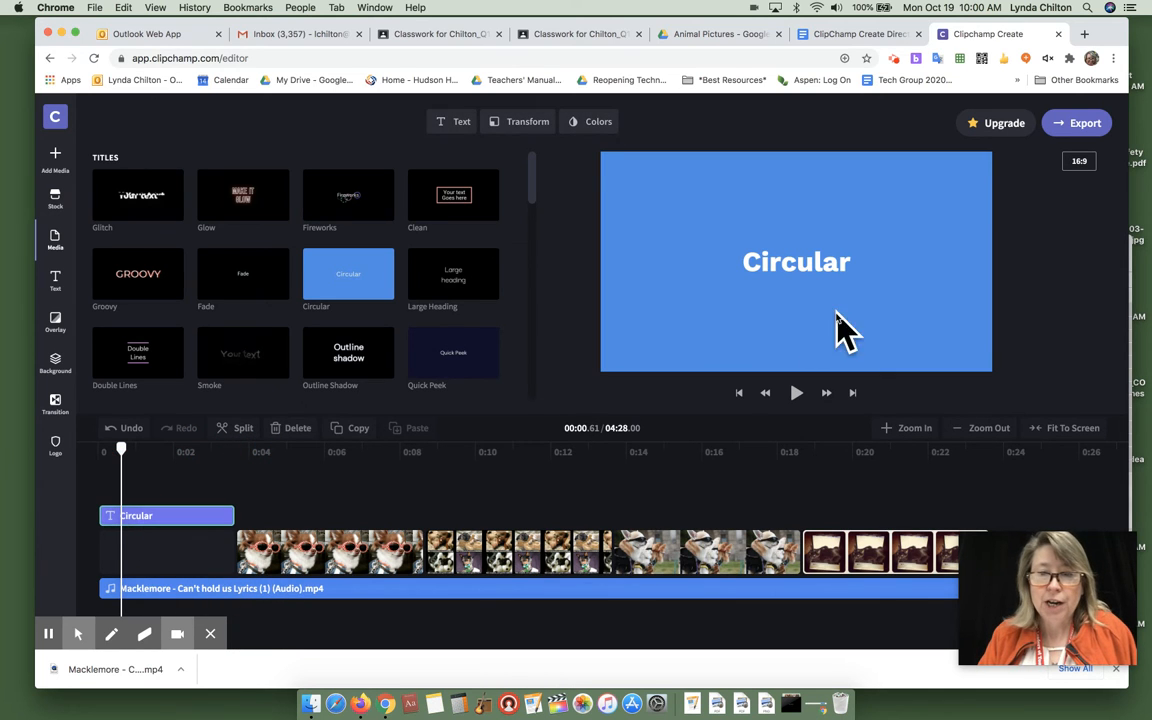
Step: Replace the Circular title's text with the teacher's title and surname
left_click(177, 514)
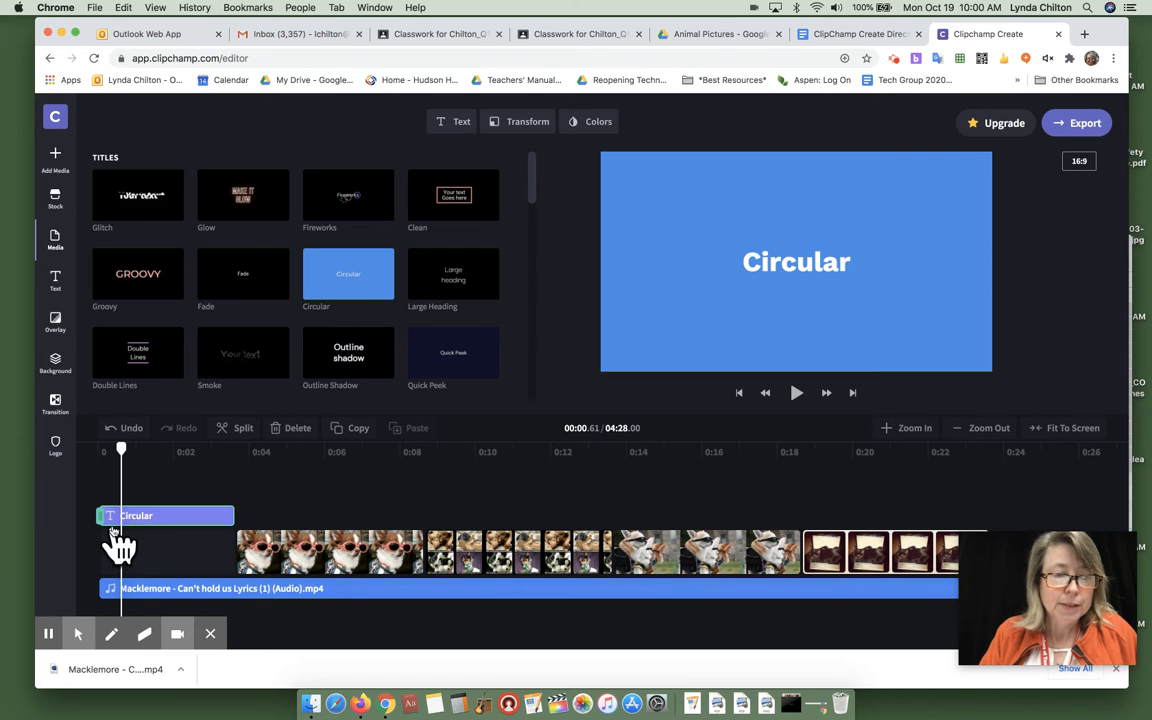
left_click(461, 124)
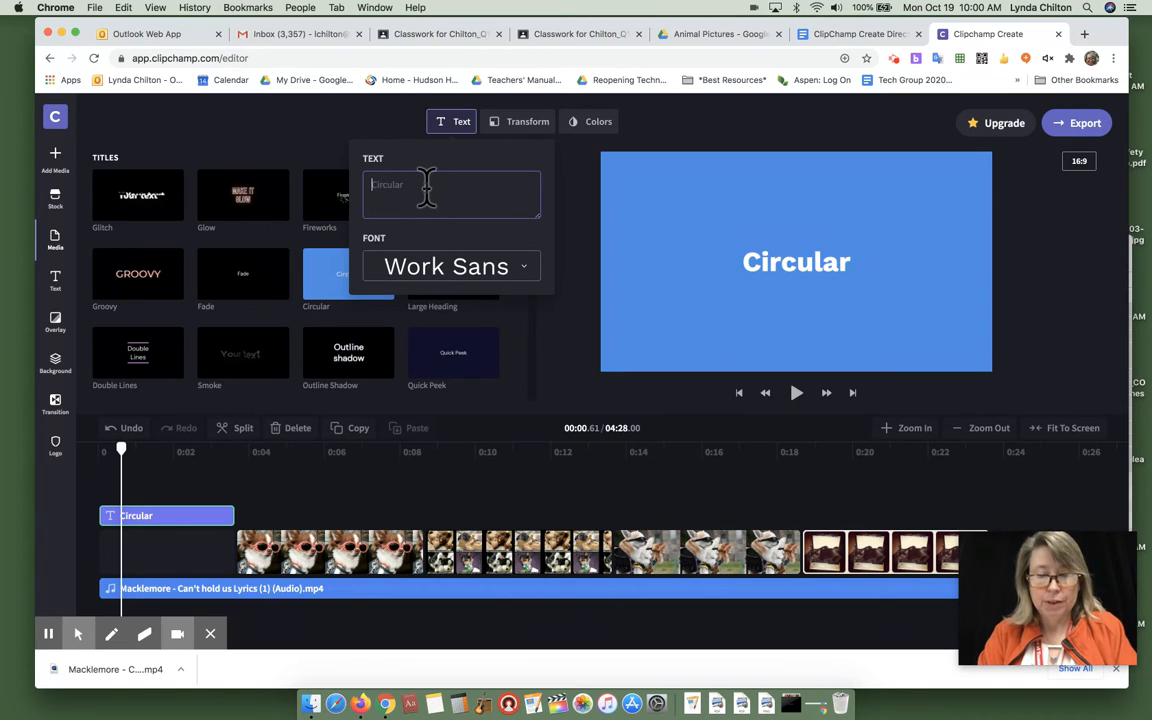
type("Mr")
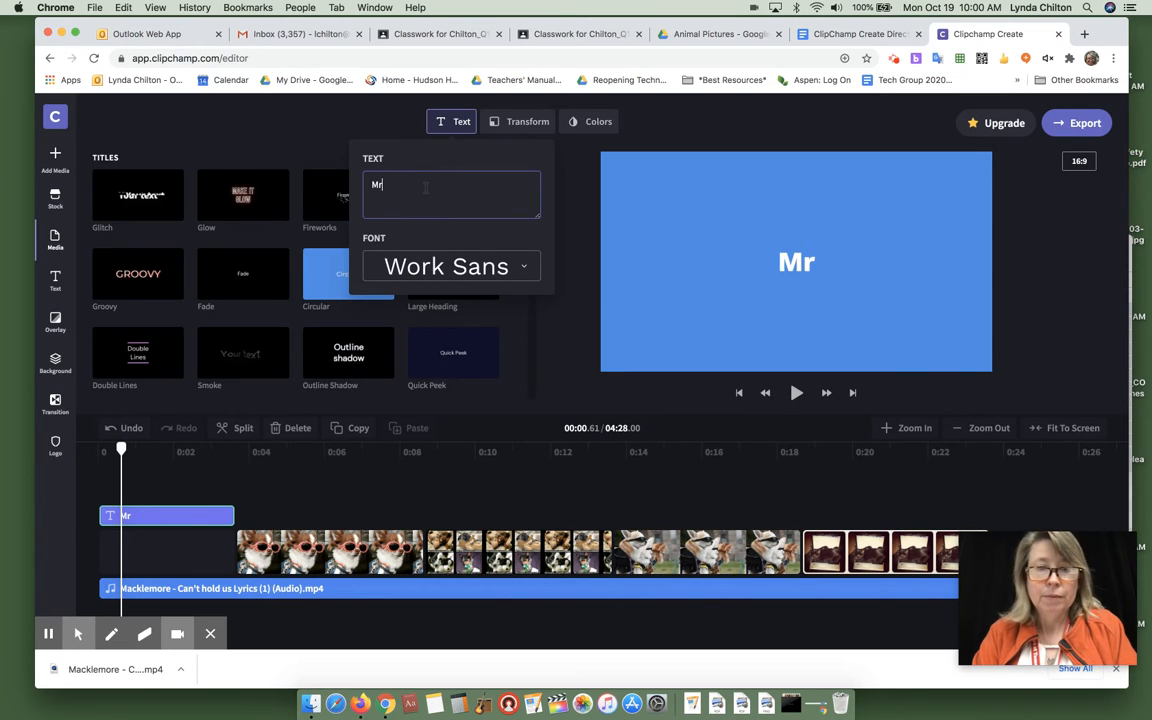
type("s. Chilt")
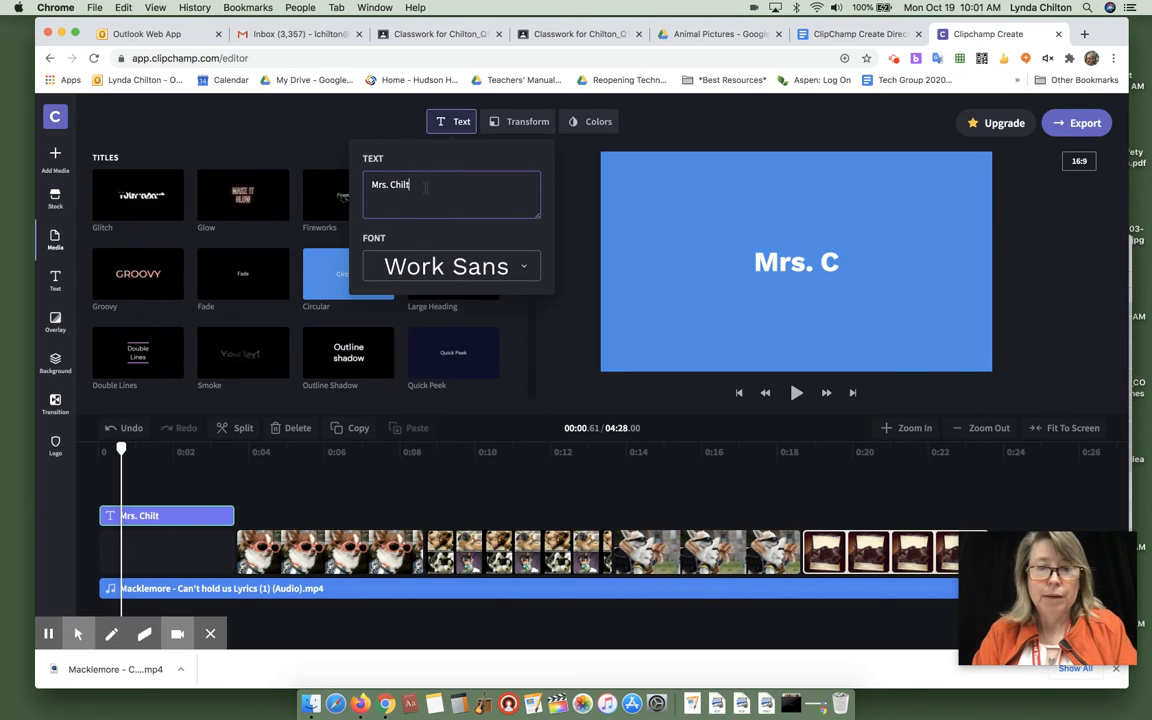
type("on")
Step: Play the video from the start through the title into the sunglasses dog picture to check the timing with the music
left_click_drag(122, 450, 60, 458)
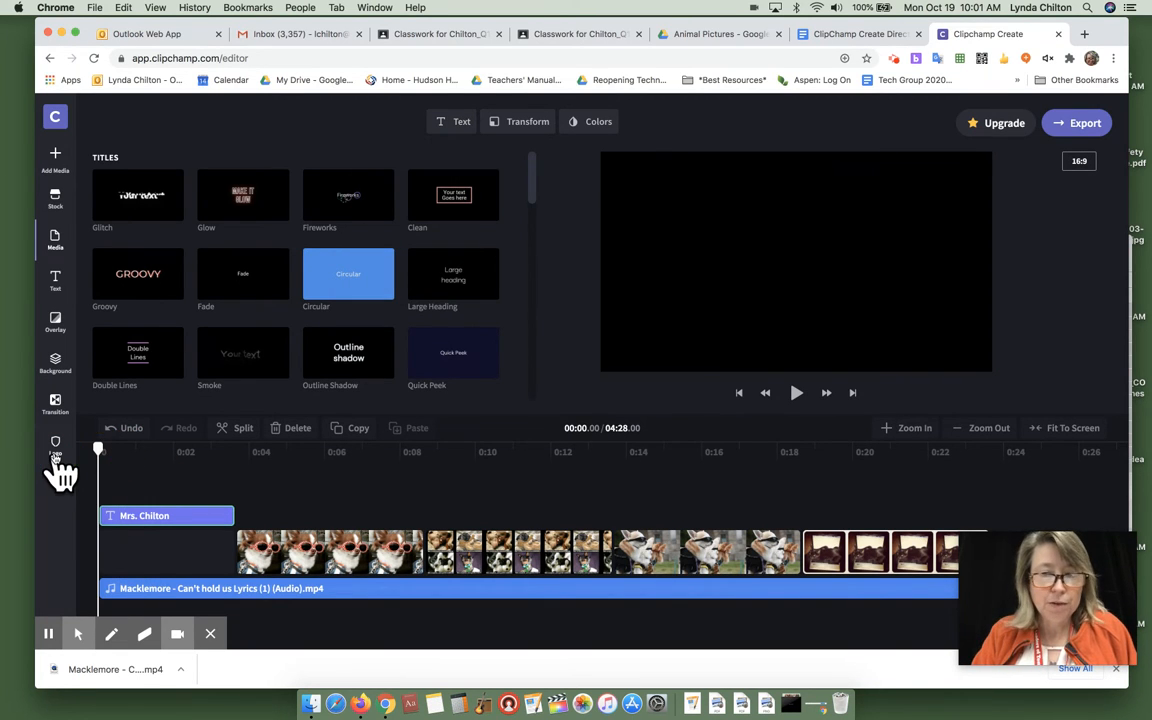
left_click(796, 393)
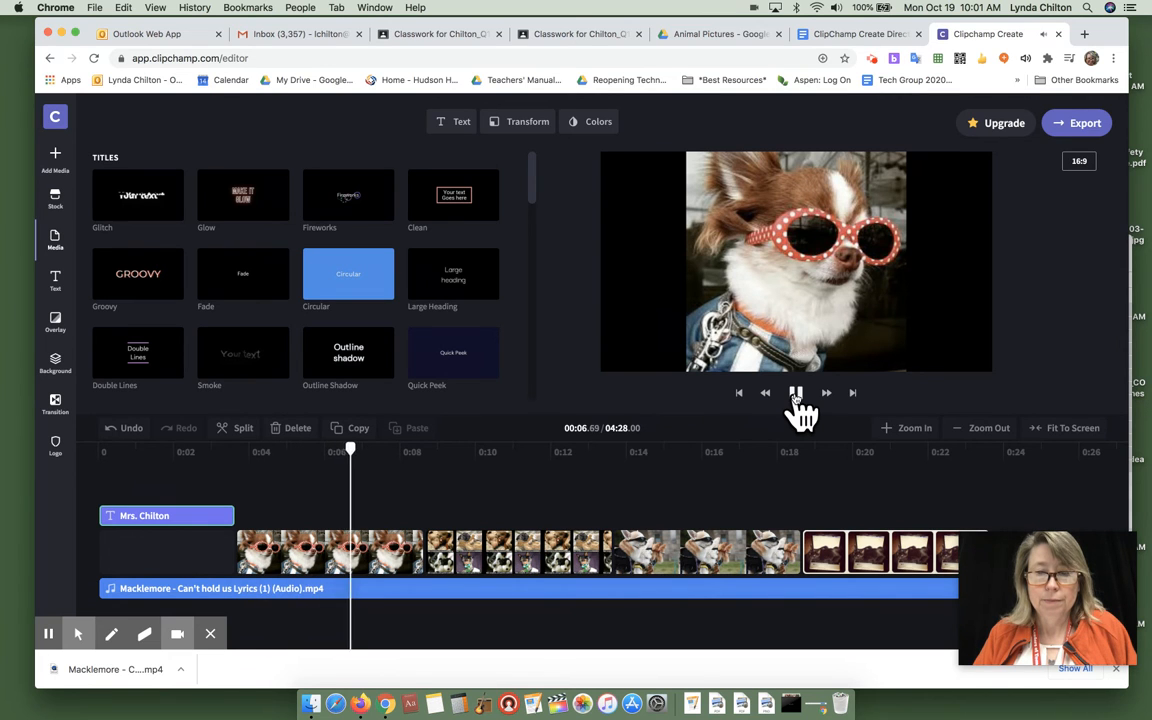
left_click(796, 395)
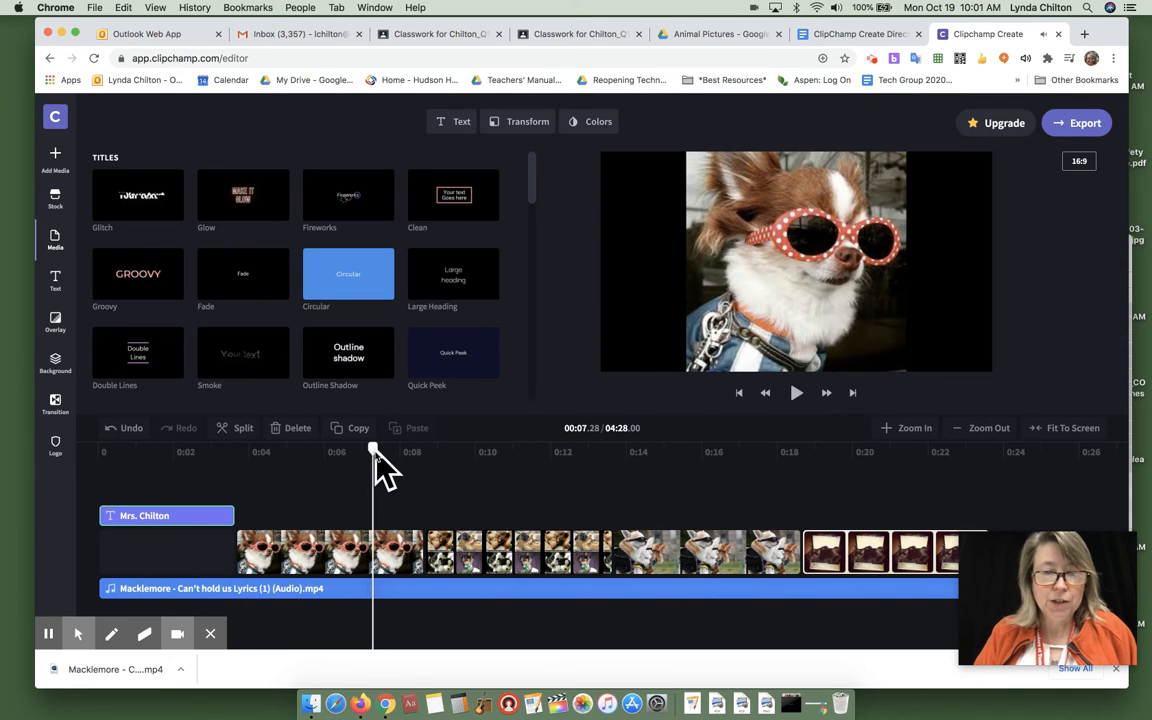
Step: Trim the sunglasses dog picture to end at 00:07.16 and move the three following pictures up to close the gaps
mouse_move(376, 457)
left_mouse_down()
mouse_move(366, 457)
mouse_move(375, 453)
left_mouse_up()
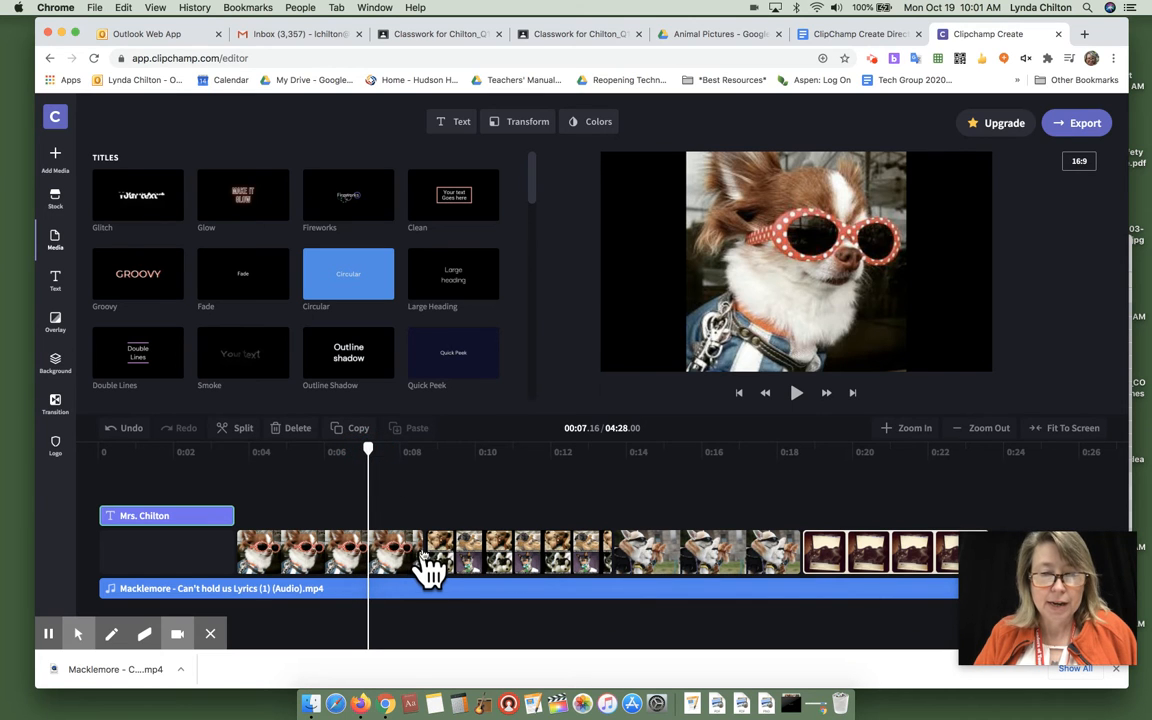
left_click(423, 560)
left_click_drag(413, 545, 368, 550)
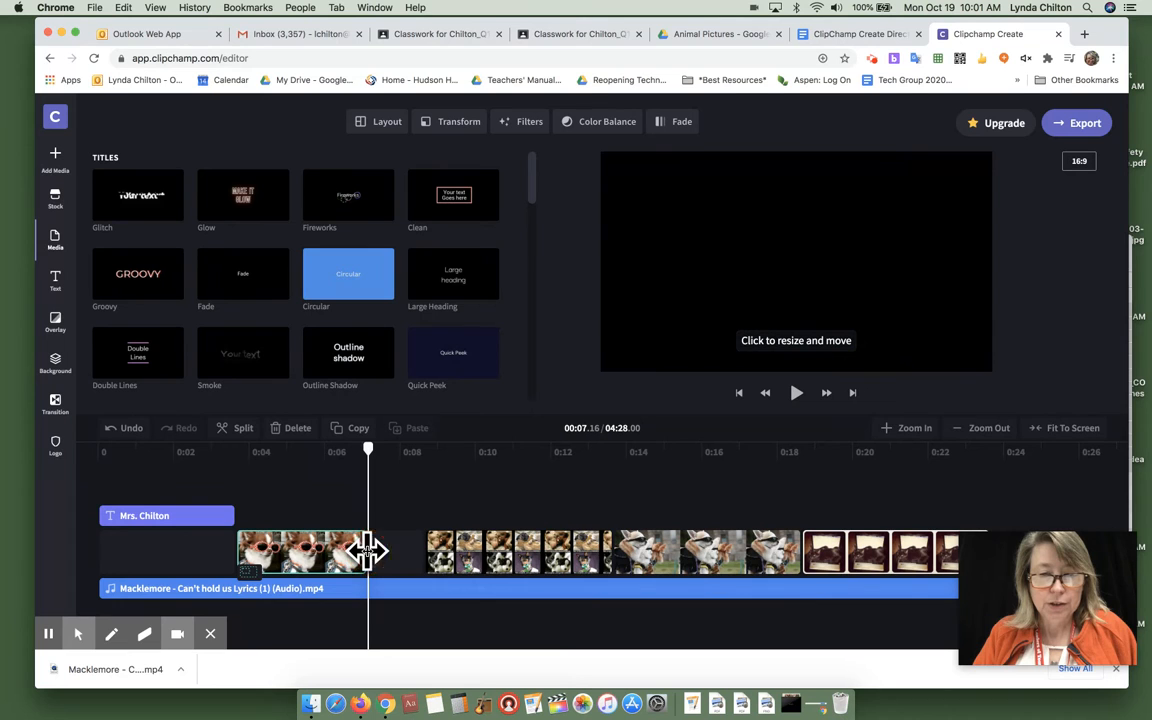
left_click_drag(486, 556, 442, 553)
left_click_drag(663, 548, 630, 552)
left_click_drag(866, 553, 795, 555)
Step: Play across the cut from the sunglasses dog to the collage to check its timing
left_click(345, 490)
key("space")
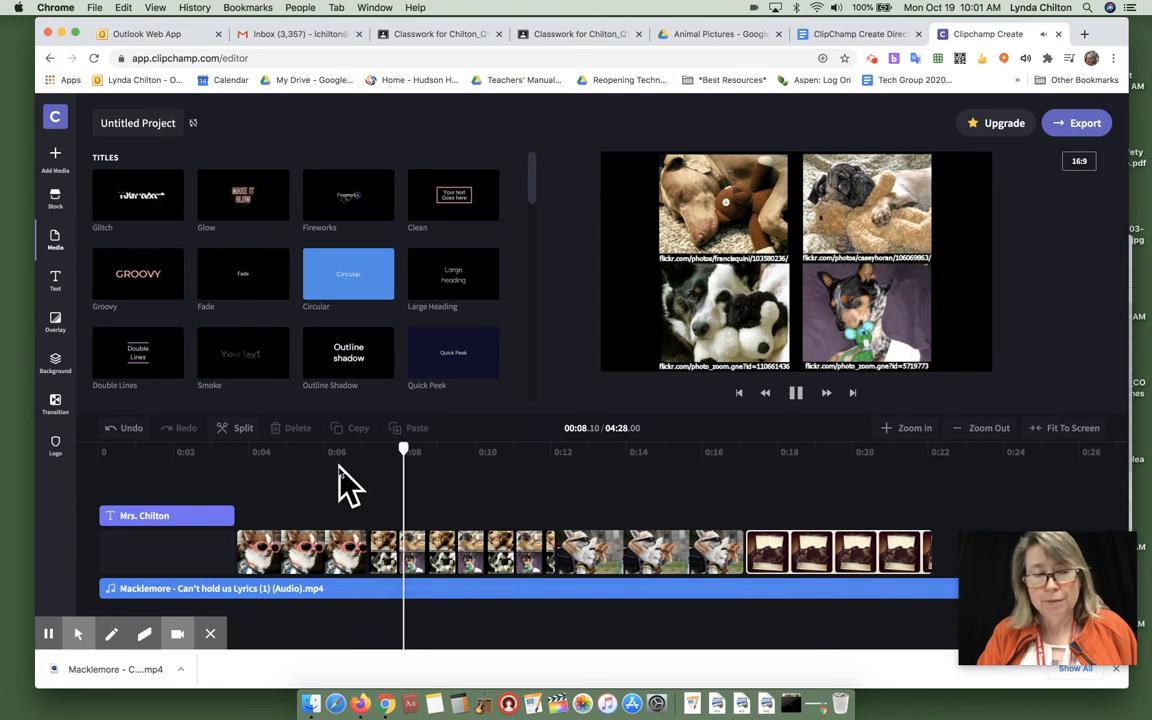
key("space")
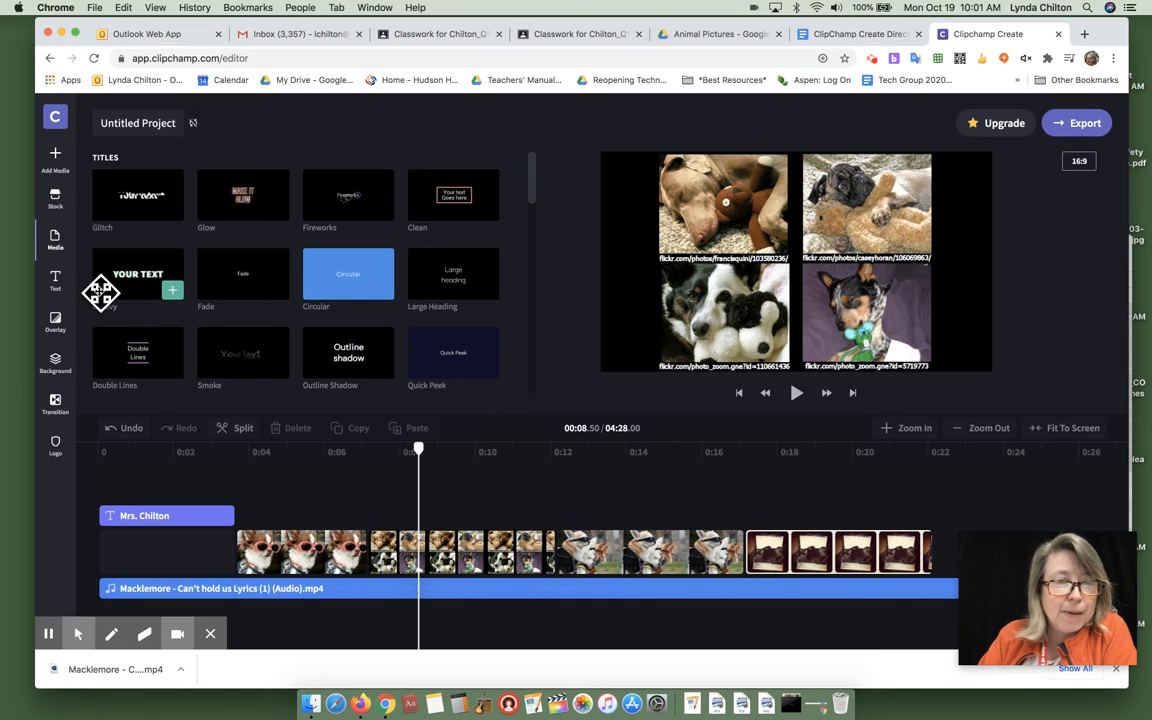
Step: Try to add a Wipe Left transition between the sunglasses dog and the collage, and play across the cut
left_click(57, 400)
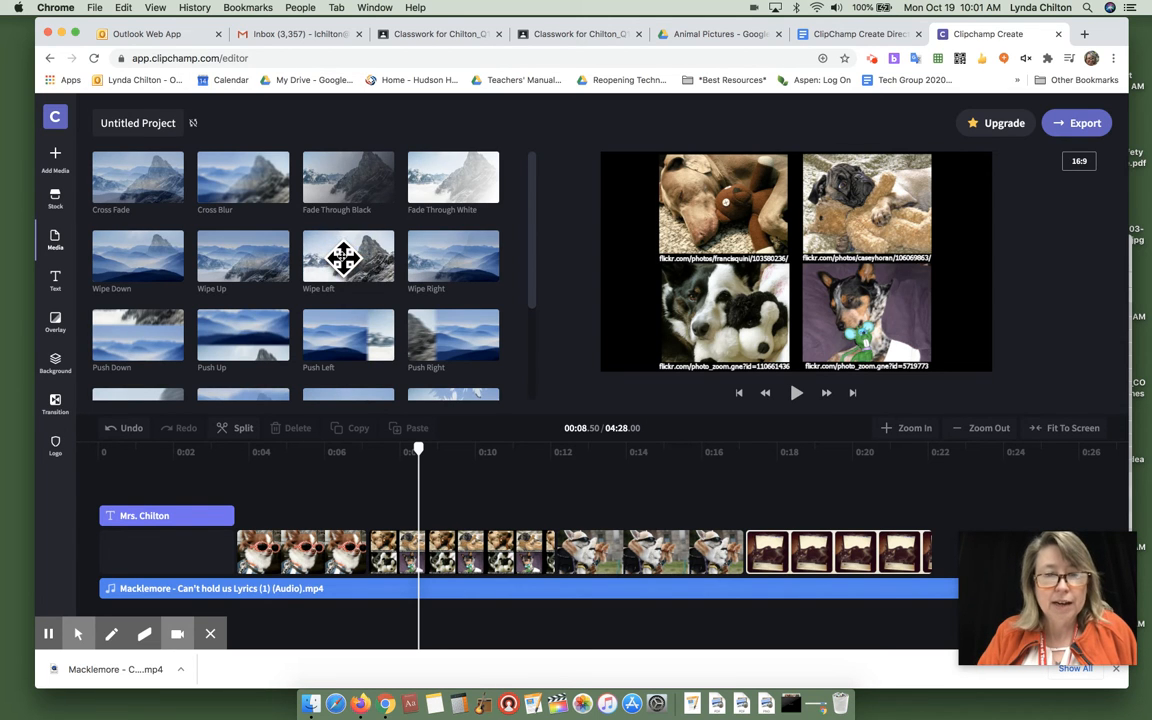
left_click_drag(343, 258, 367, 533)
left_click(348, 456)
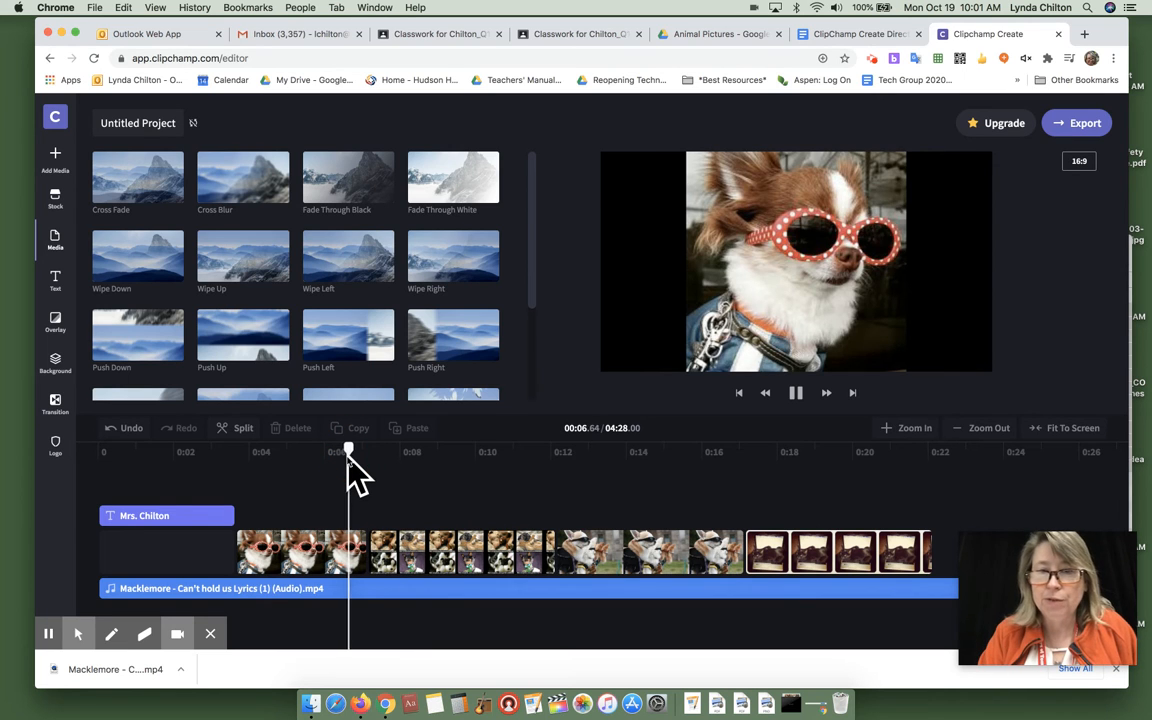
key("space")
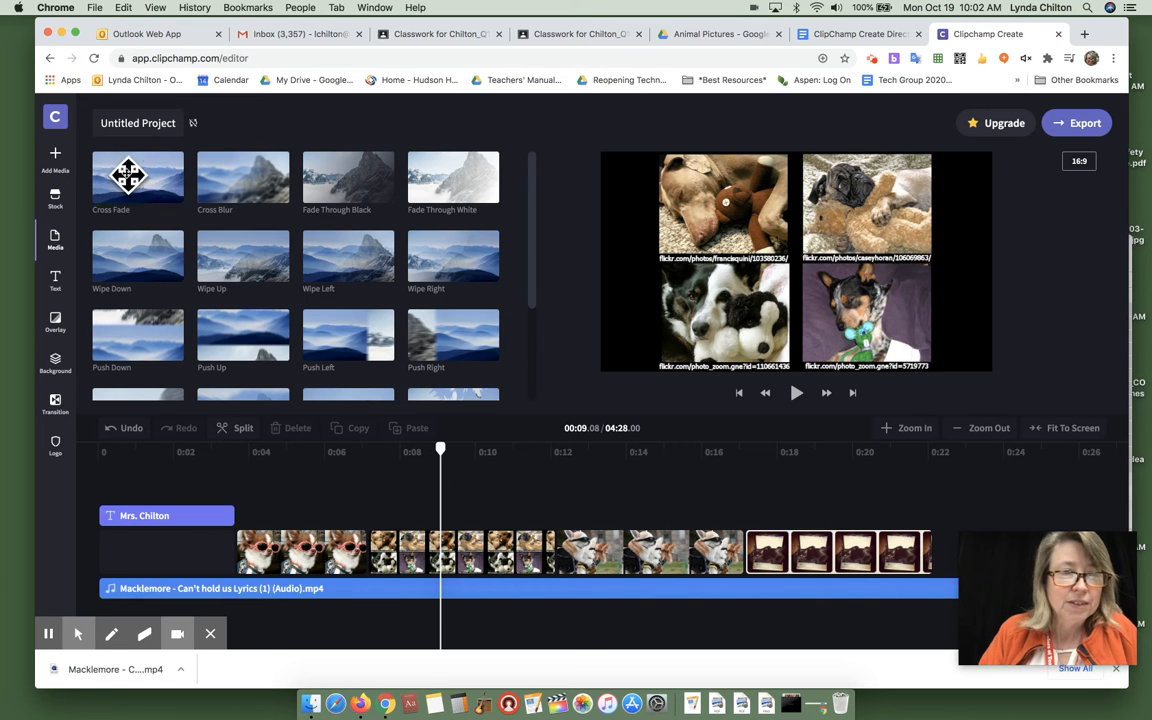
Step: Try to add a Cross Fade transition between the sunglasses dog and the collage, and play across the cut
left_click_drag(126, 175, 403, 550)
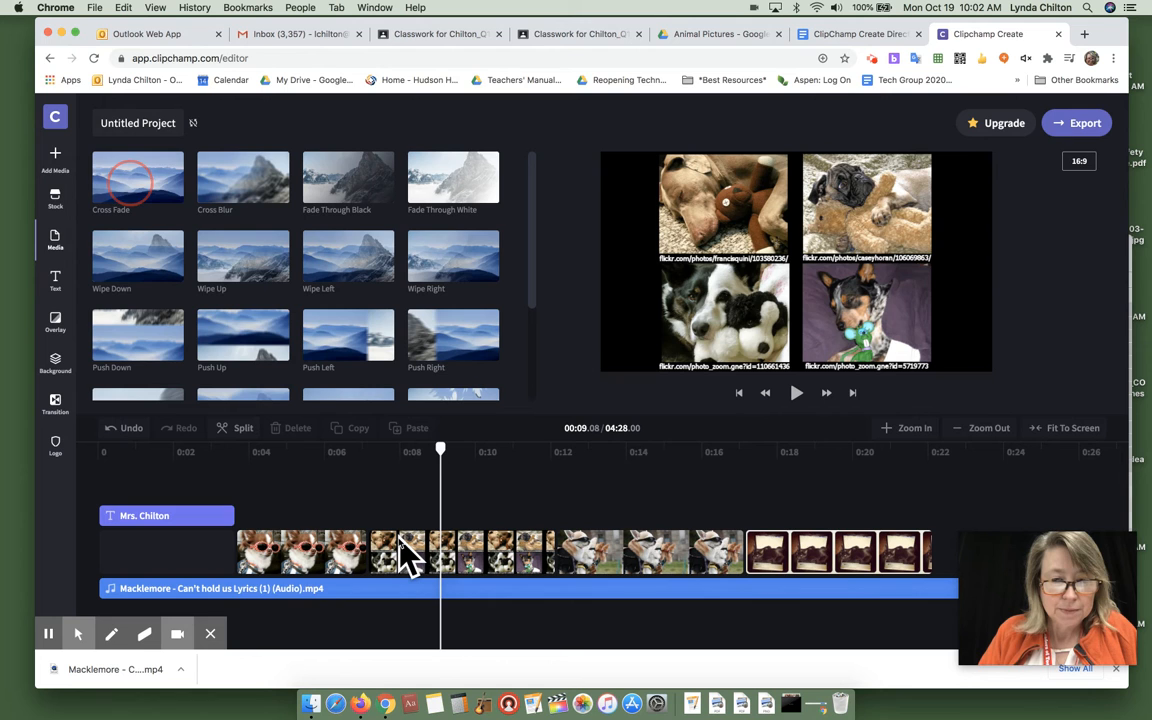
left_click(356, 460)
key("space")
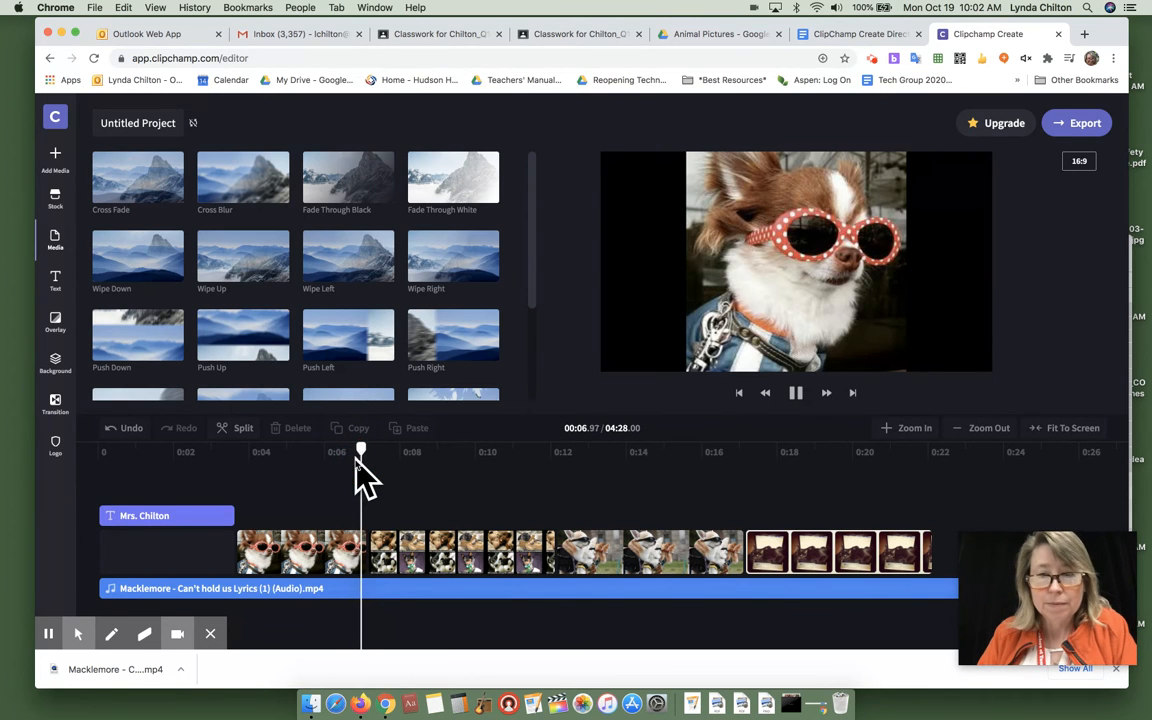
key("space")
left_click_drag(546, 451, 320, 456)
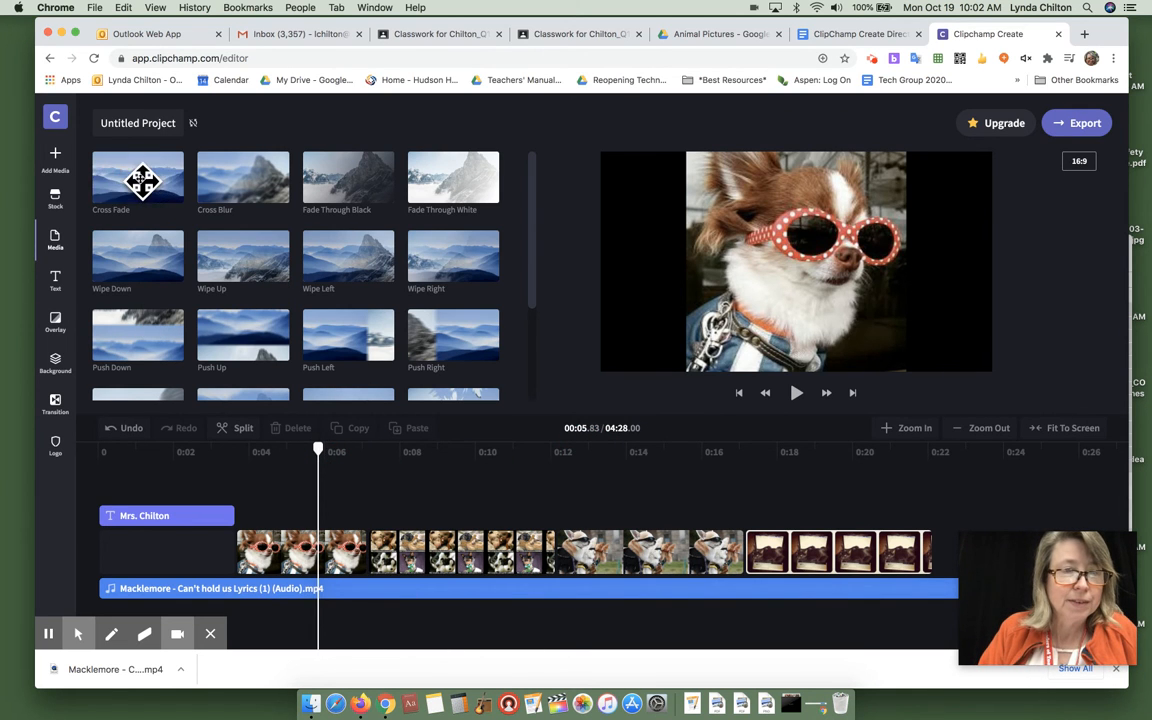
left_click_drag(141, 180, 390, 558)
left_click(353, 456)
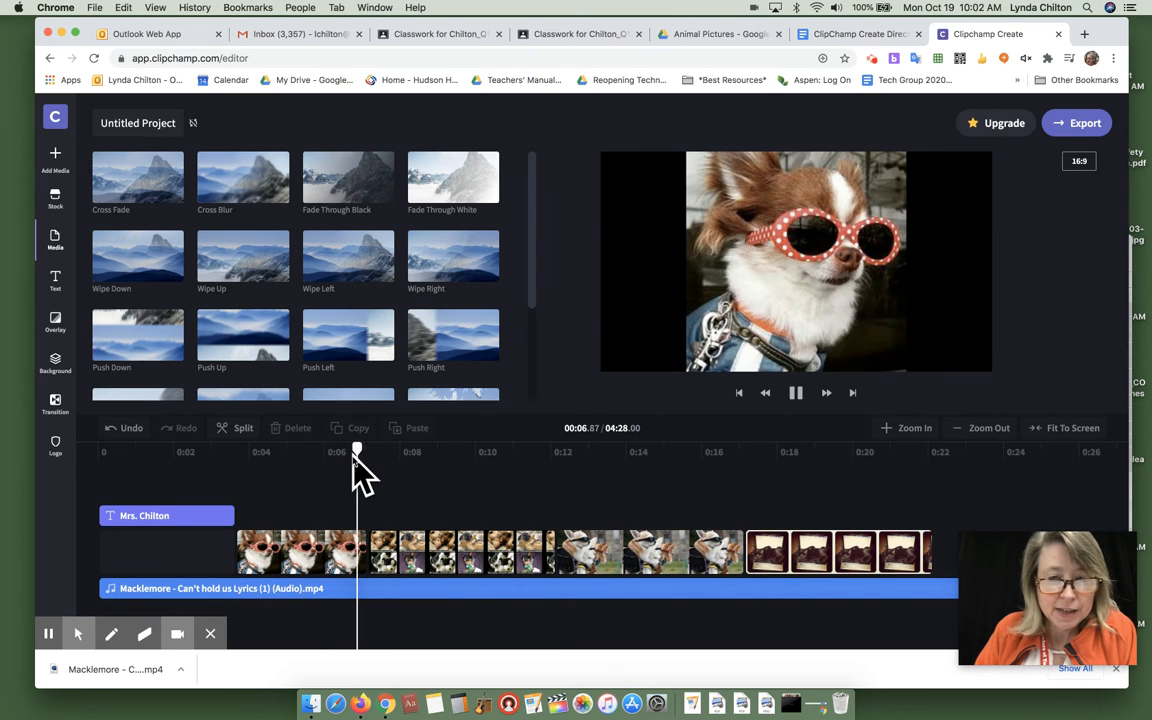
key("space")
left_click_drag(395, 452, 347, 455)
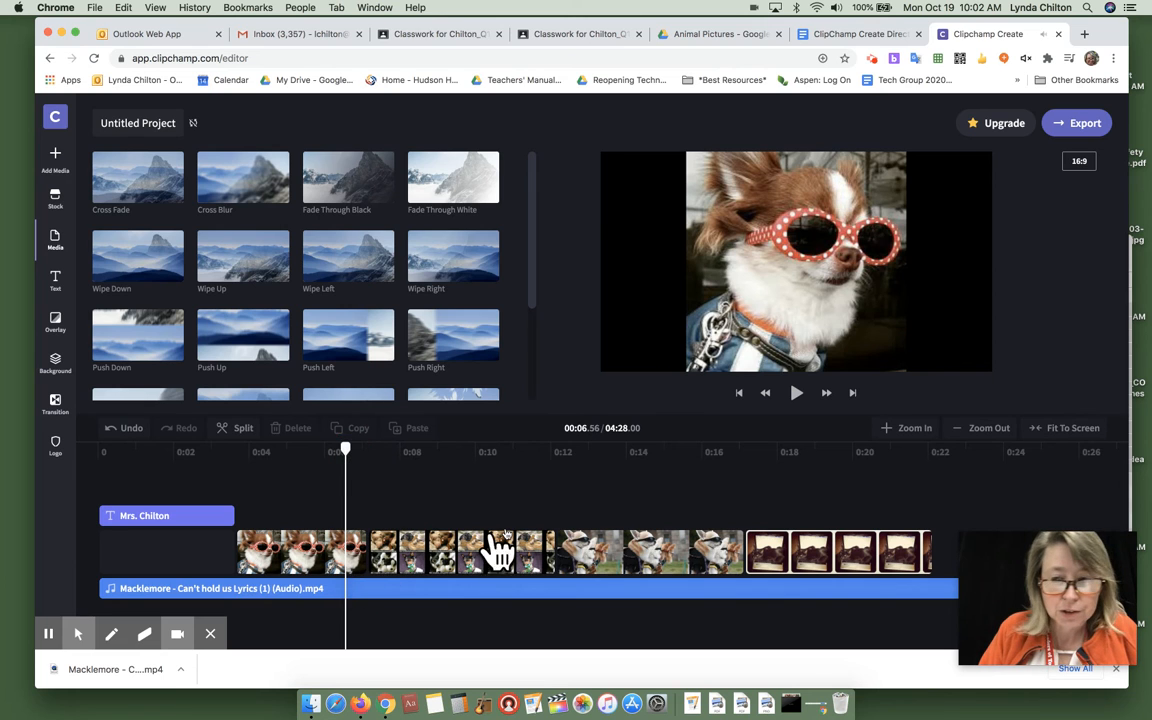
Step: Split the Macklemore audio at 00:22.12, where the last picture of the black cat on the laptop ends
left_click(659, 468)
left_click_drag(665, 458, 220, 503)
scroll(548, 496, "right", 5)
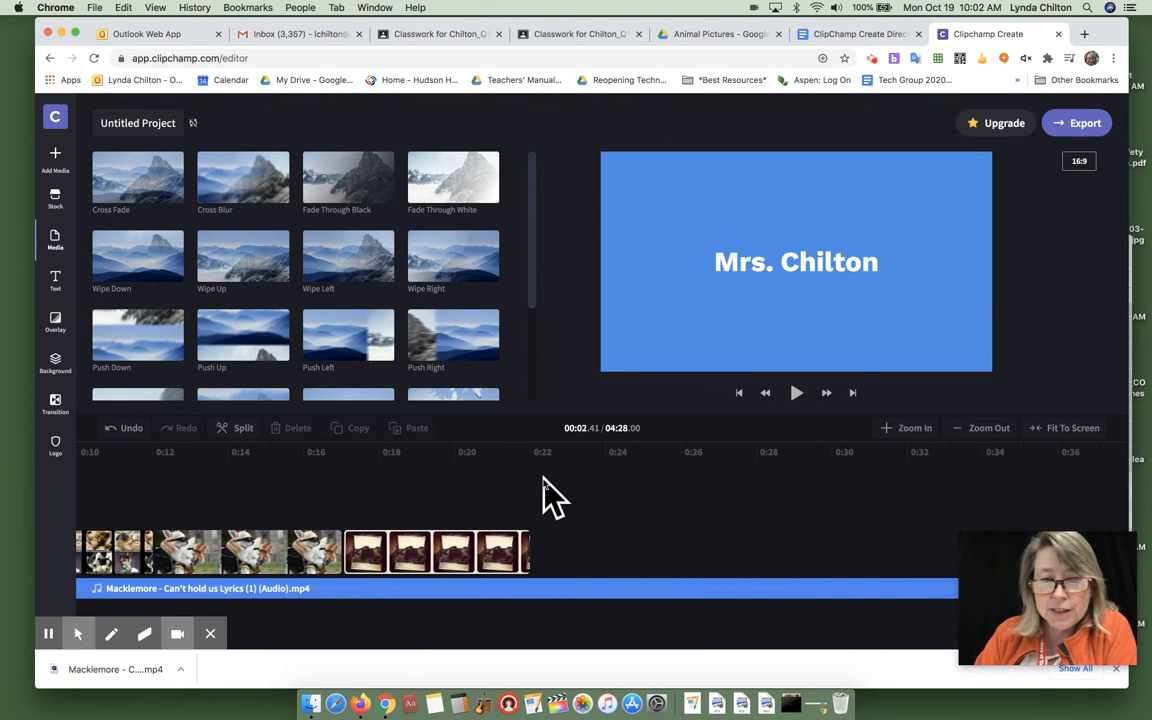
left_click(538, 450)
scroll(478, 480, "left", 4)
mouse_move(820, 456)
left_mouse_down()
mouse_move(765, 458)
mouse_move(805, 462)
left_mouse_up()
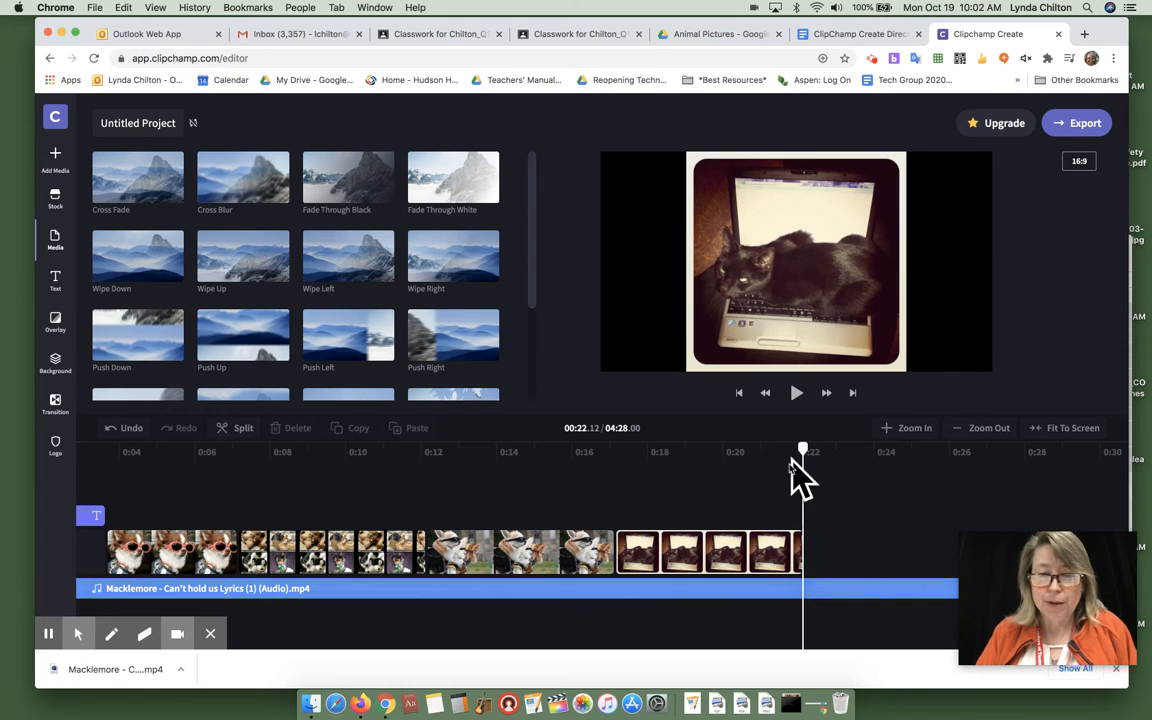
left_click(826, 590)
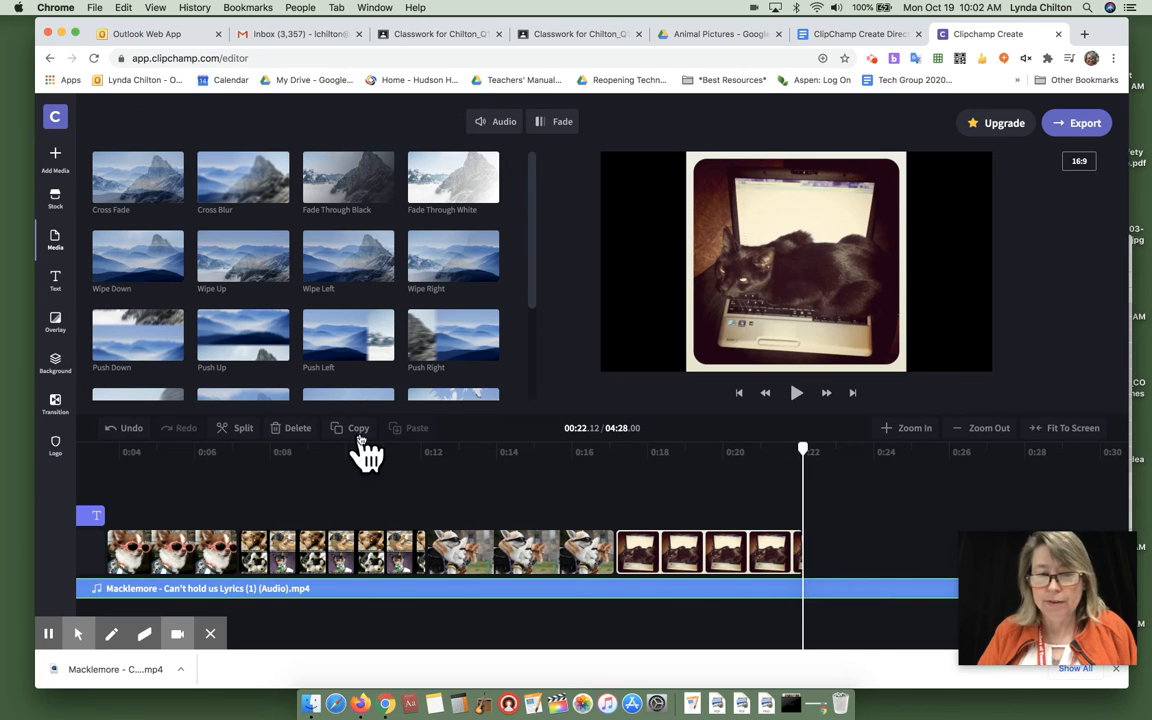
left_click(235, 428)
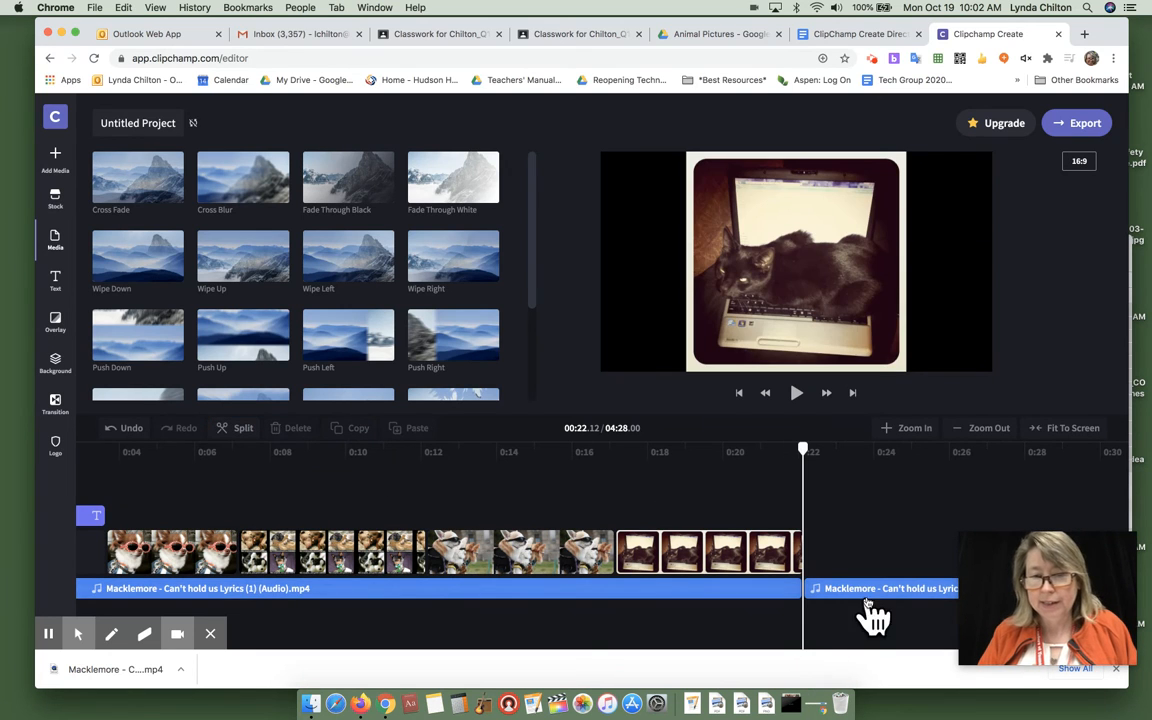
Step: Delete the leftover part of the Macklemore audio after the split
left_click_drag(805, 455, 756, 458)
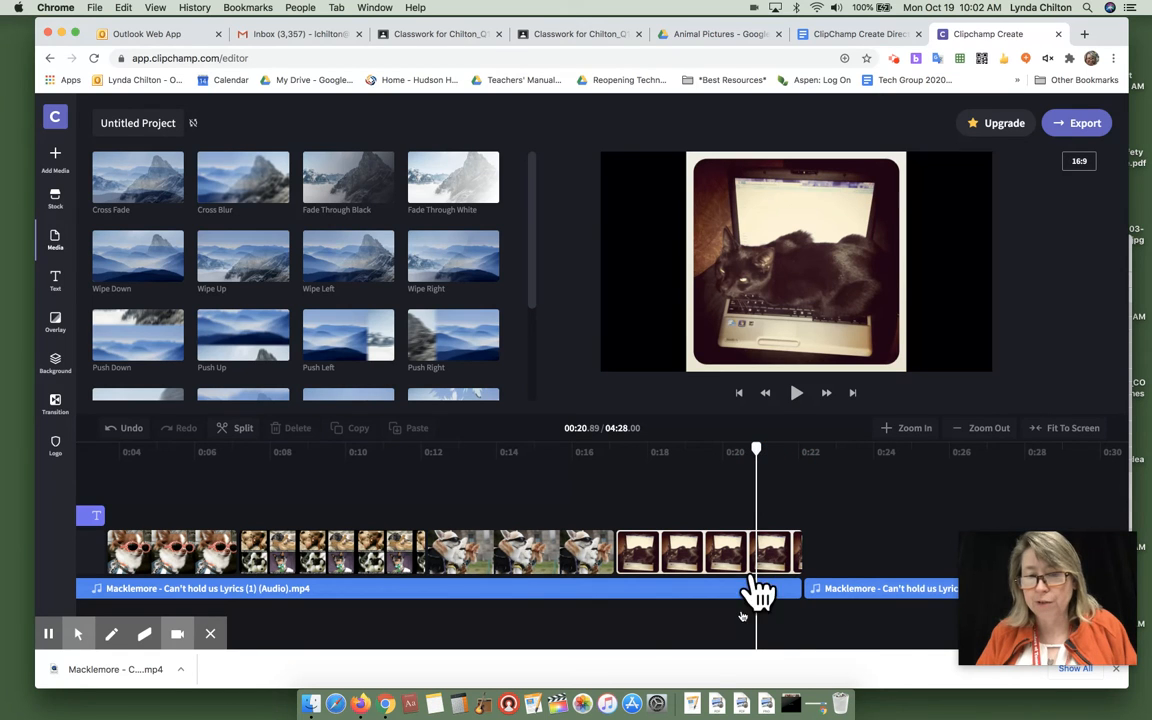
left_click(860, 605)
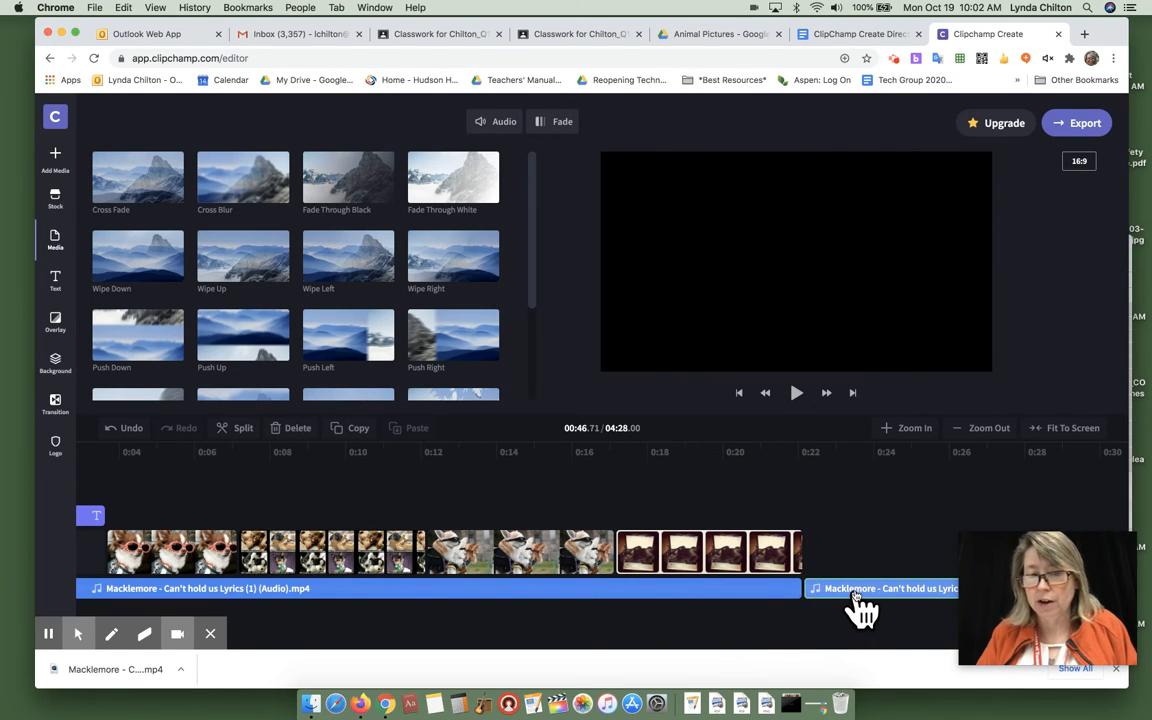
key("BackSpace")
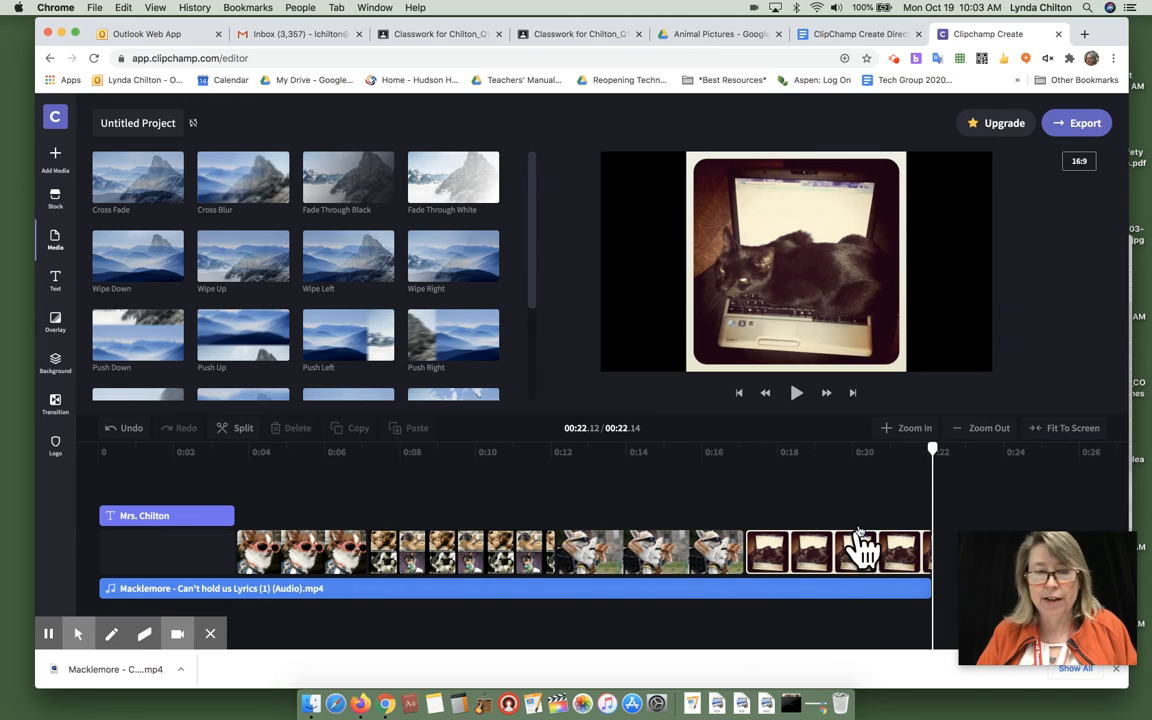
Step: Set the fade-out of the Macklemore audio to 0.4 s
left_click(886, 598)
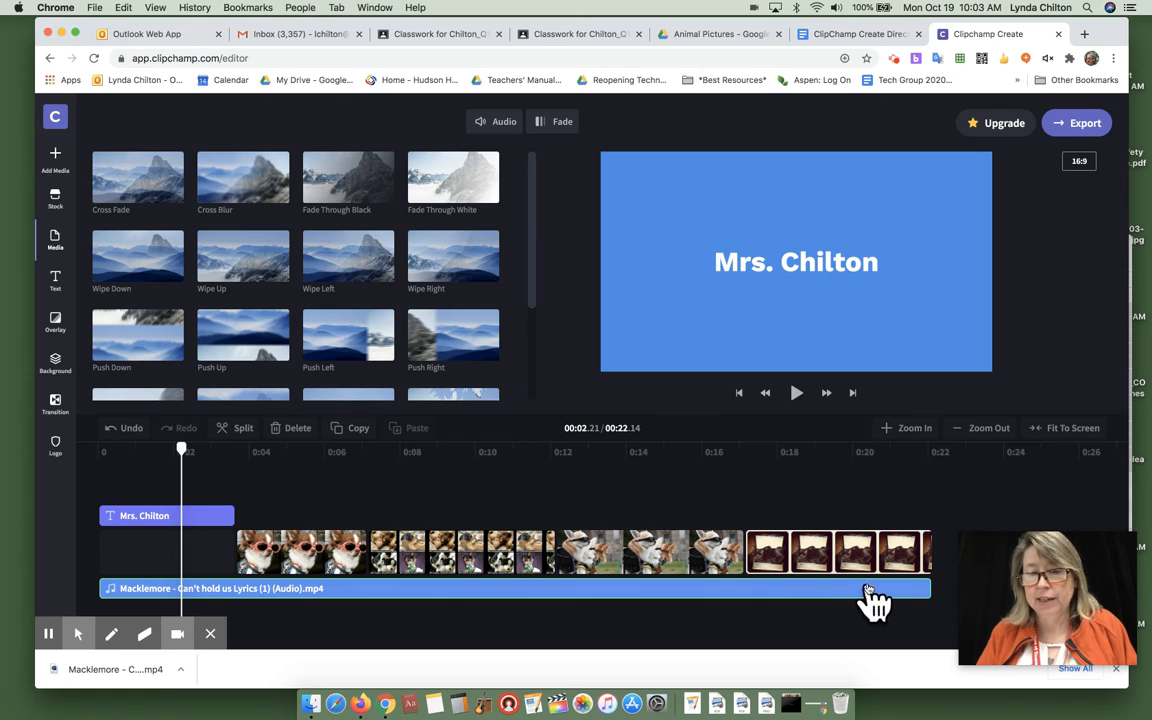
left_click(562, 124)
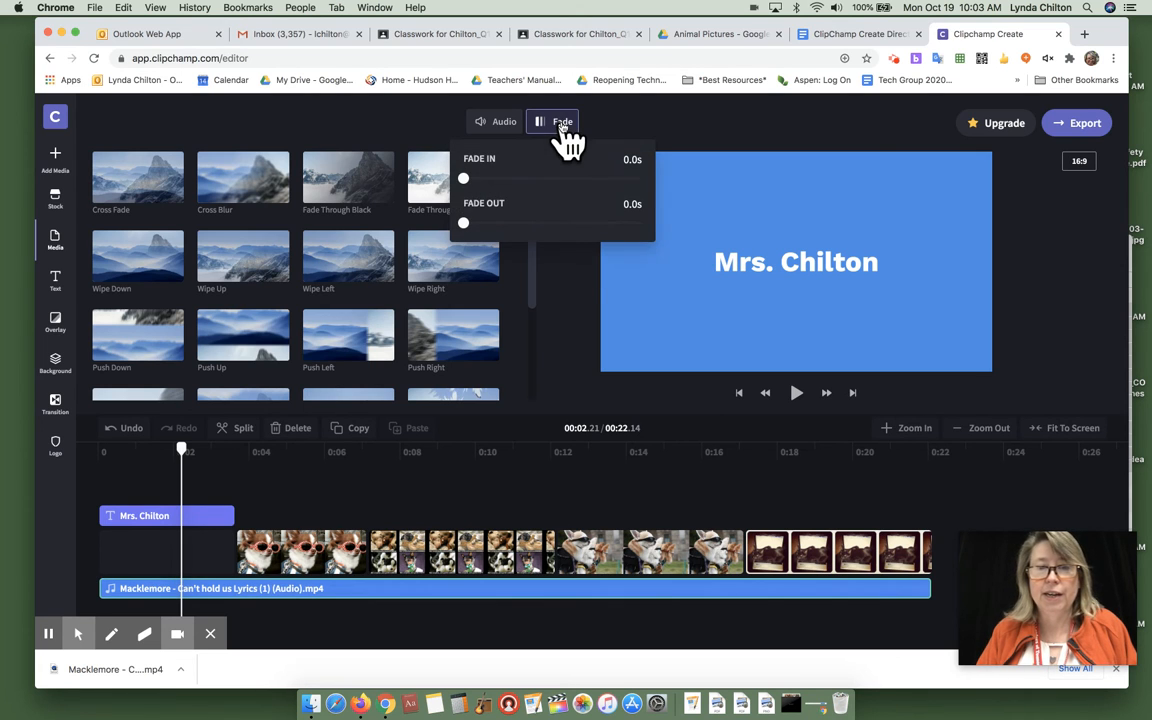
left_click_drag(464, 224, 499, 226)
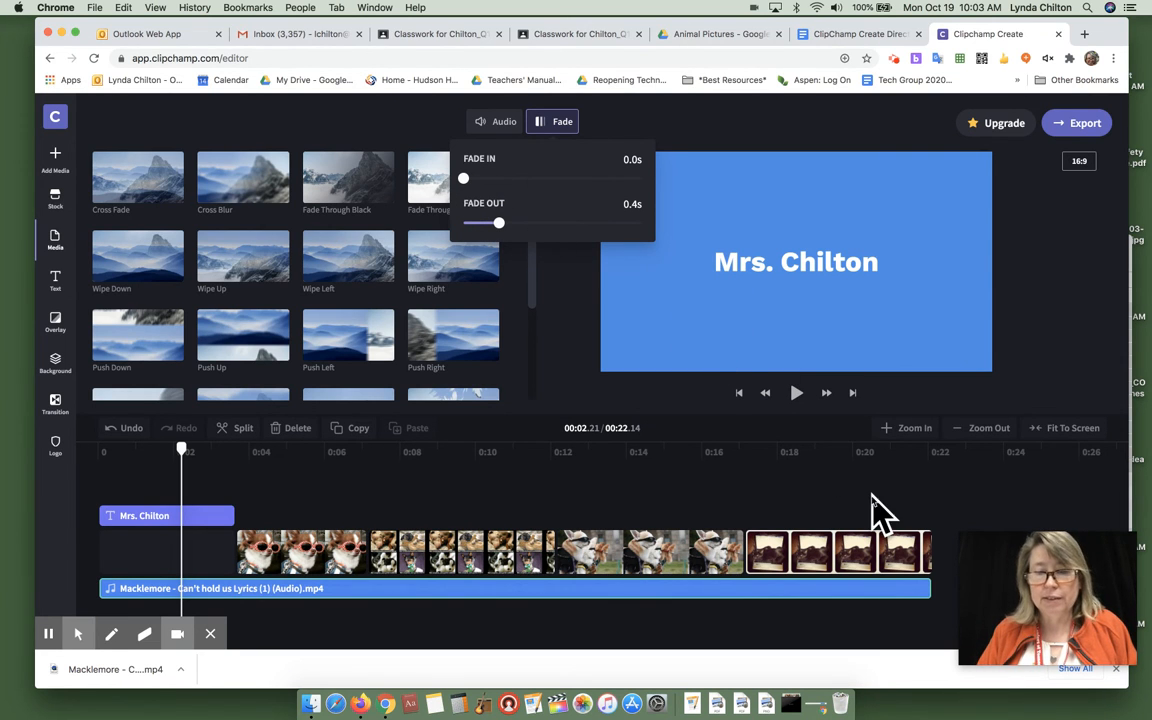
left_click(562, 124)
Step: Play the final second of the video to check how the audio fades out
left_click(891, 462)
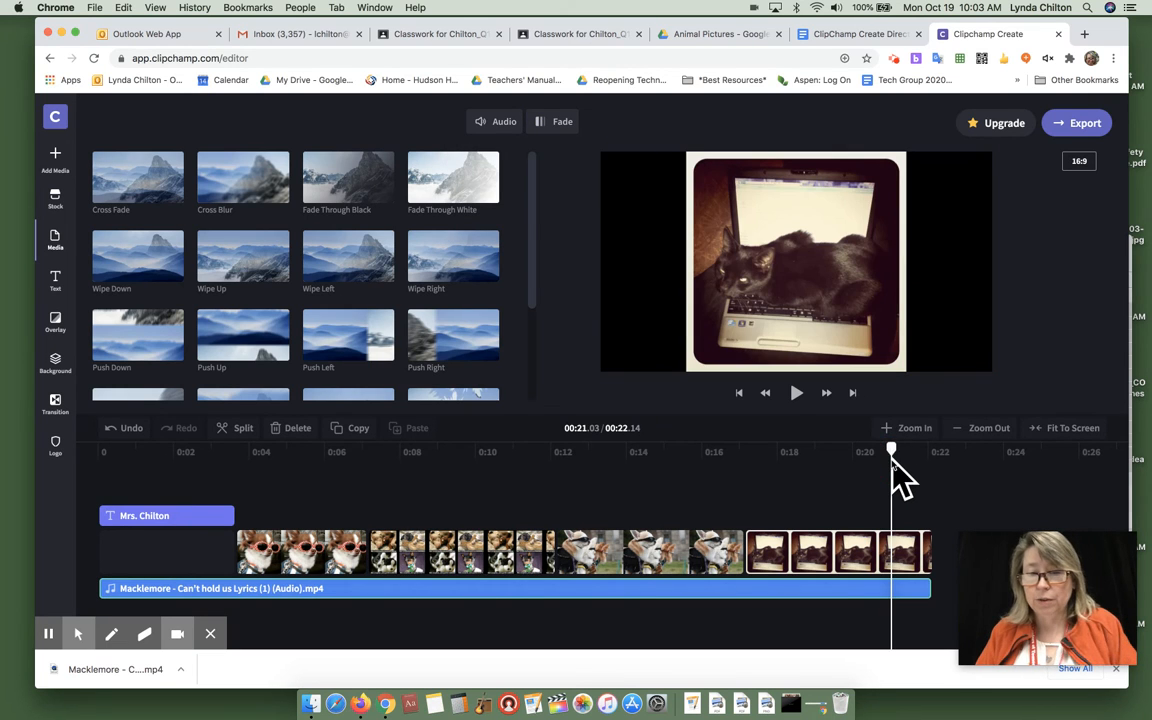
key("space")
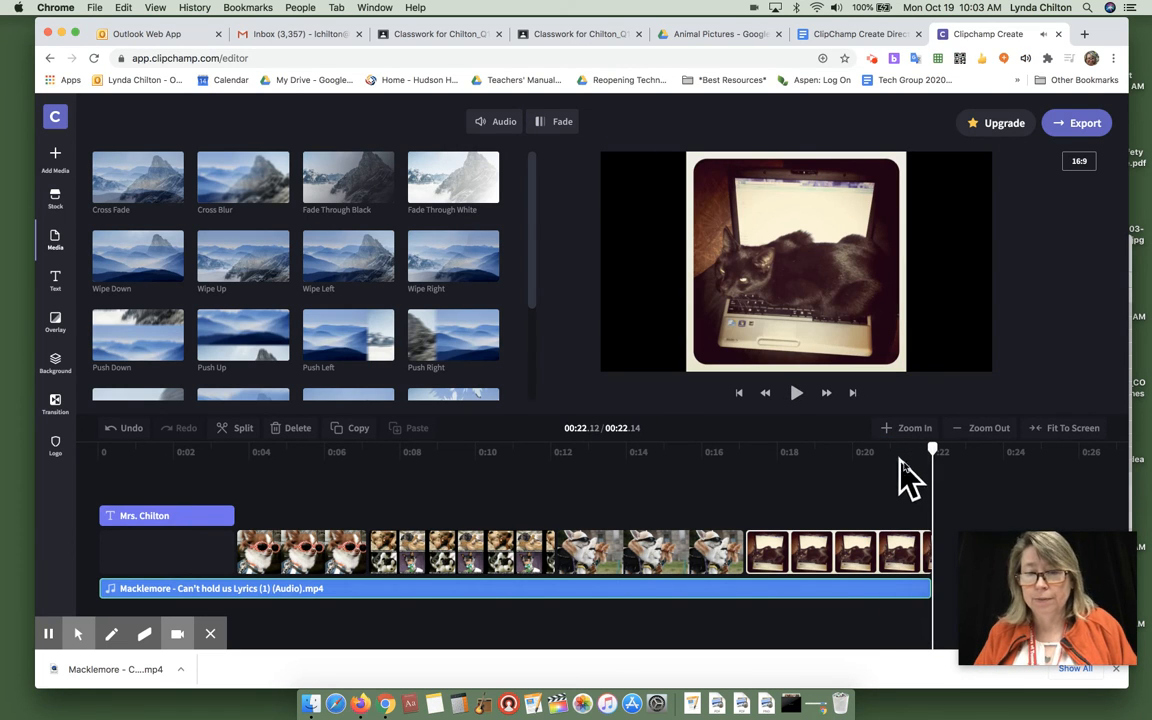
left_click(905, 592)
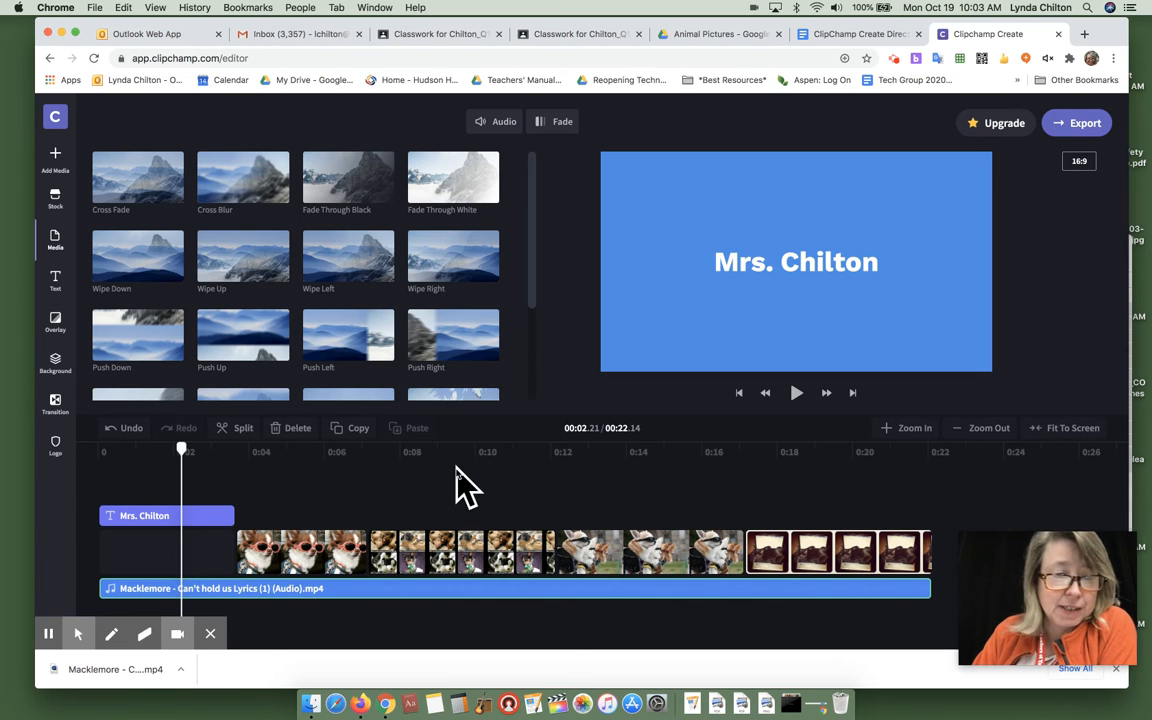
left_click(926, 470)
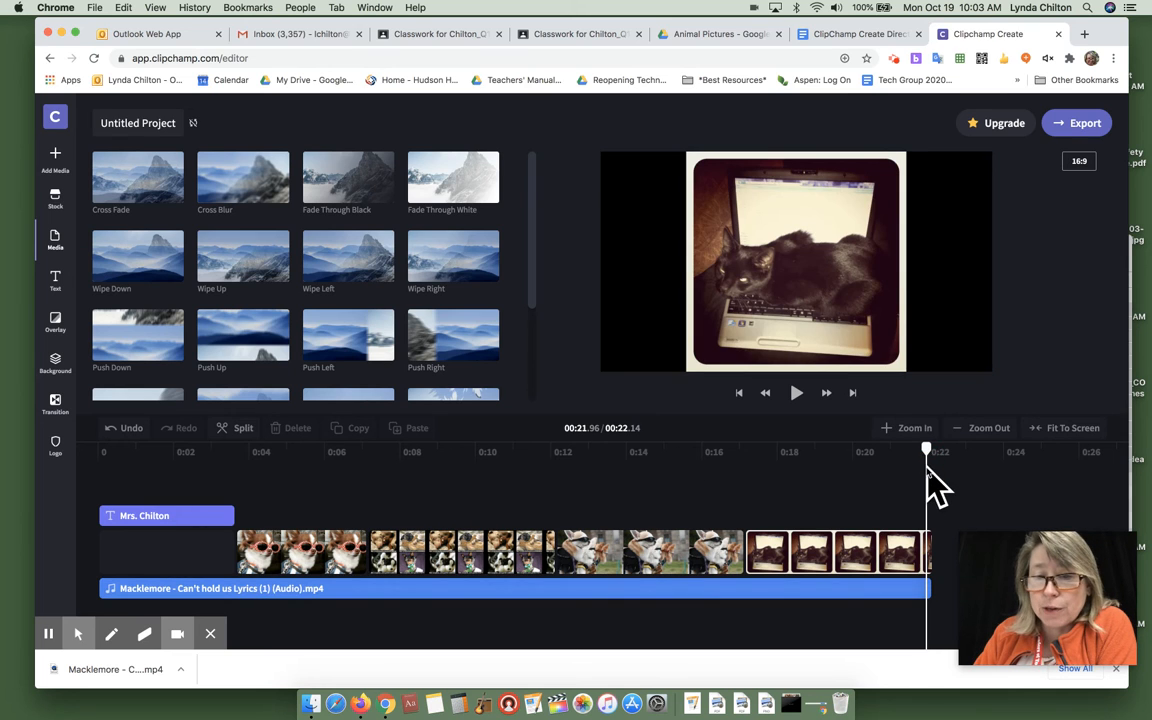
left_click_drag(926, 450, 967, 496)
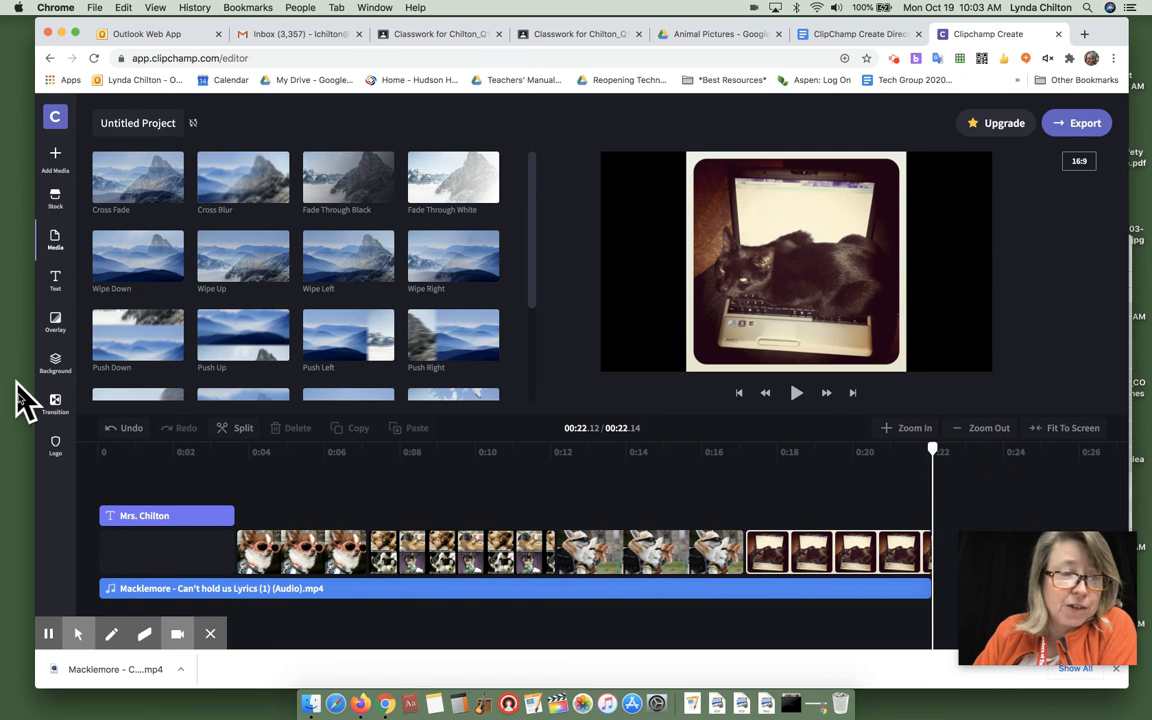
Step: Look through the stock library's video footage and GIPHY collections, and return to the project
left_click(55, 198)
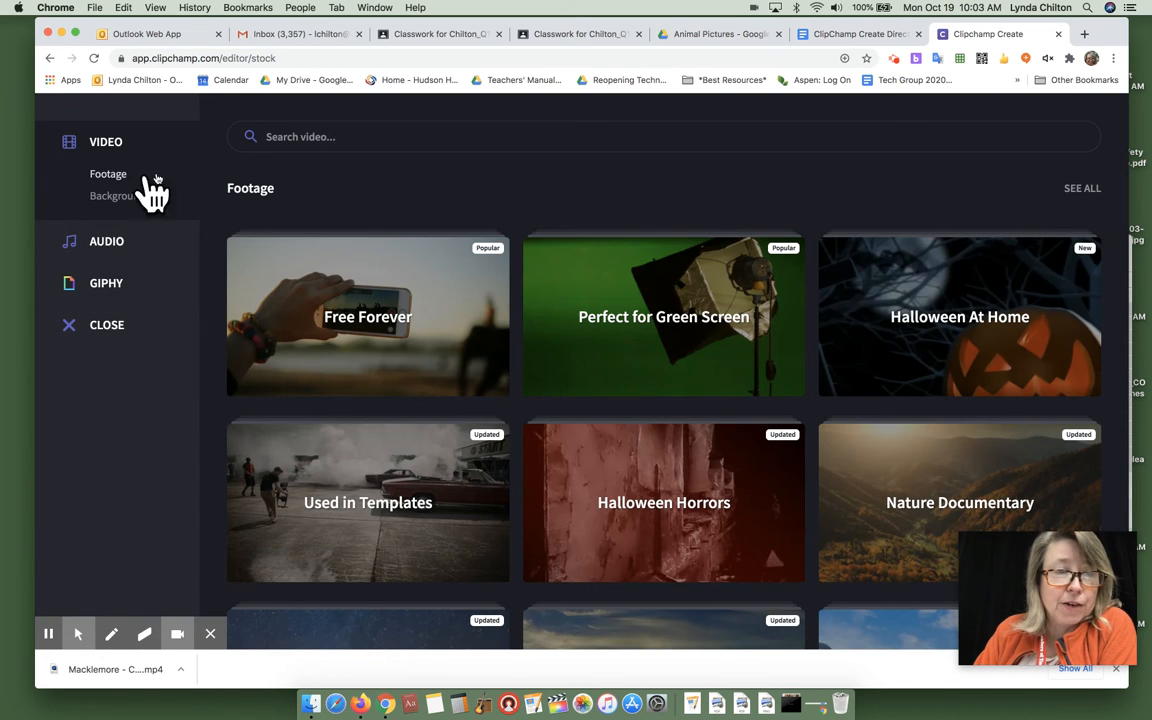
left_click(107, 287)
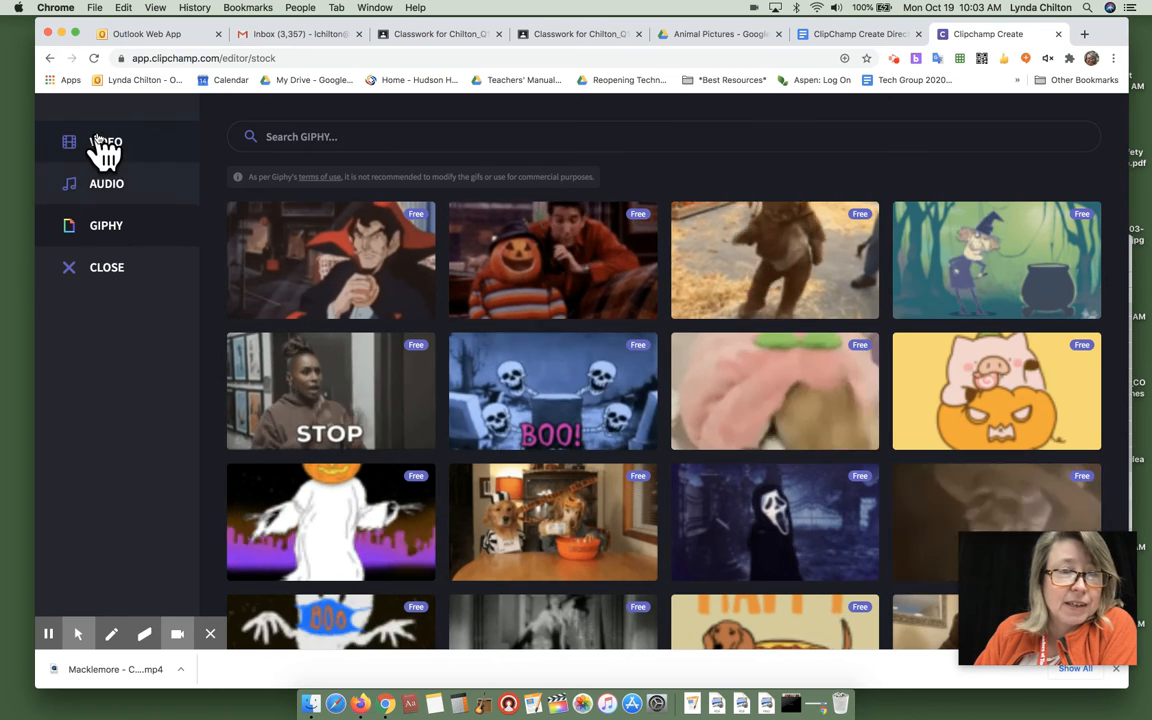
left_click(103, 147)
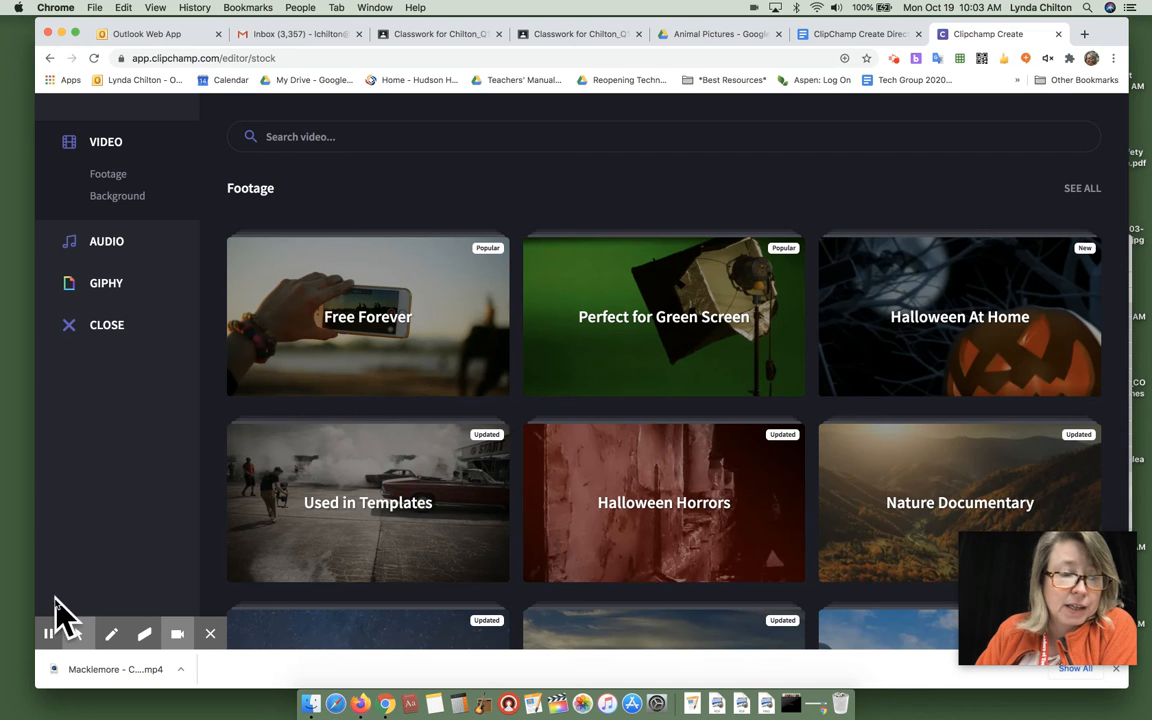
left_click(108, 327)
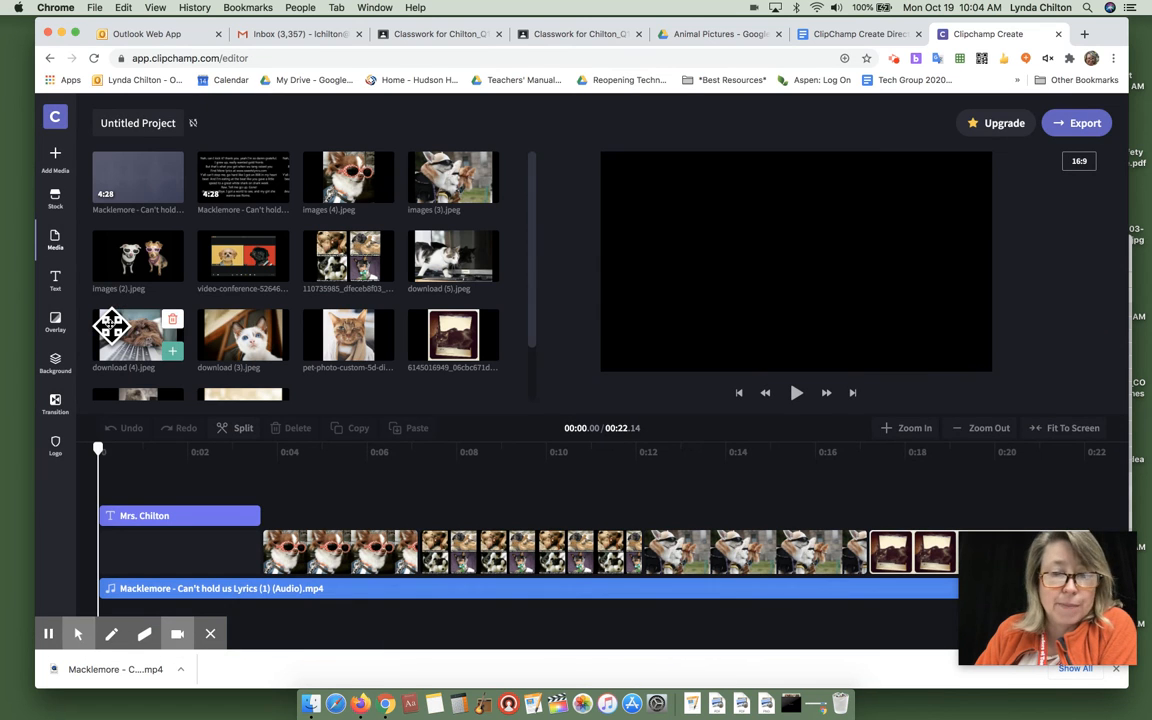
left_click(956, 478)
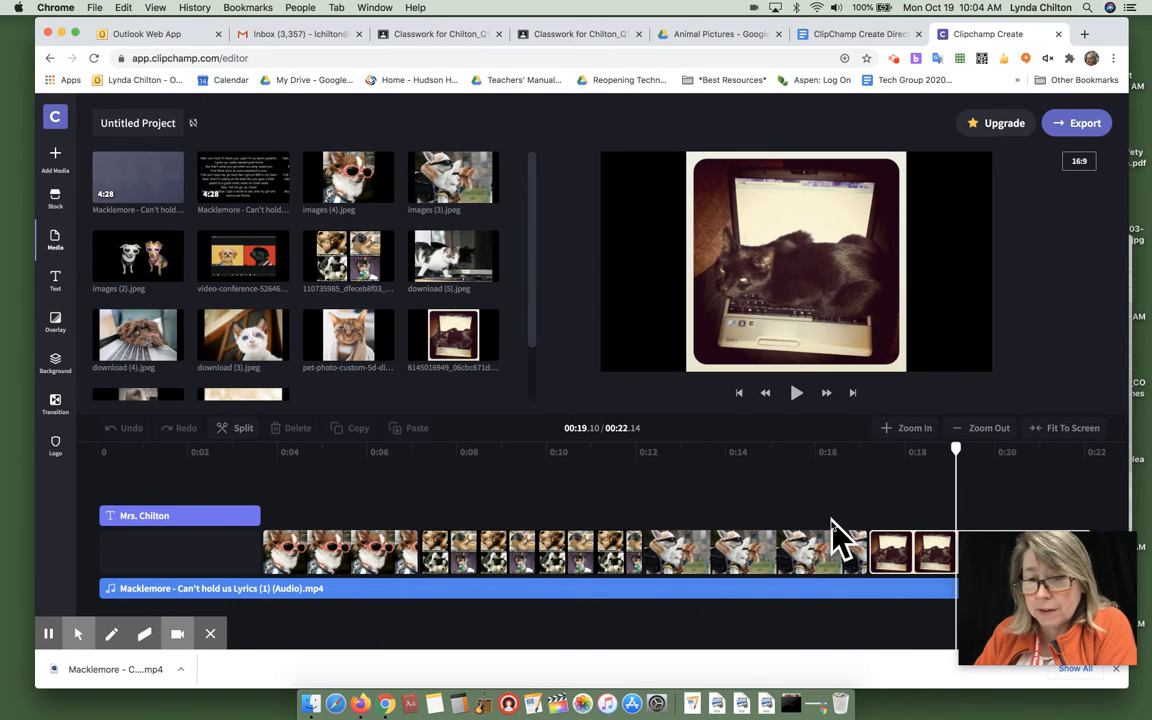
mouse_move(953, 450)
left_mouse_down()
mouse_move(982, 444)
mouse_move(992, 455)
mouse_move(936, 456)
mouse_move(937, 466)
left_mouse_up()
left_click(916, 484)
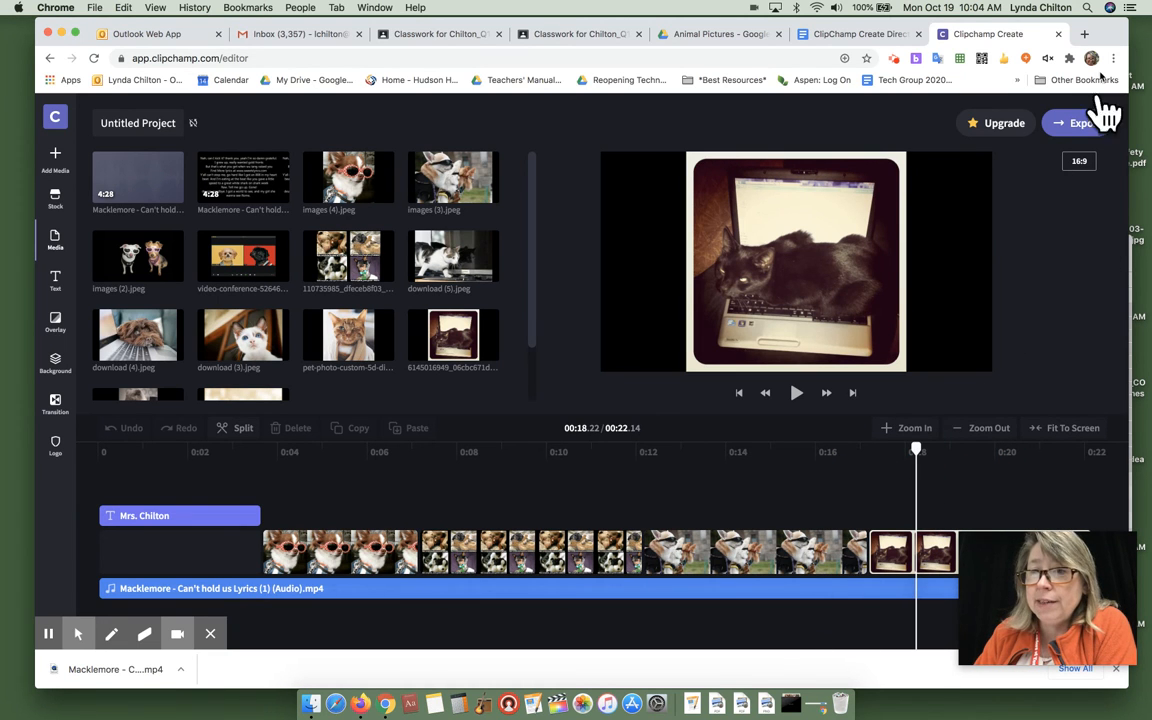
Step: Export the project as a video at 480p resolution with default compression
left_click(1074, 122)
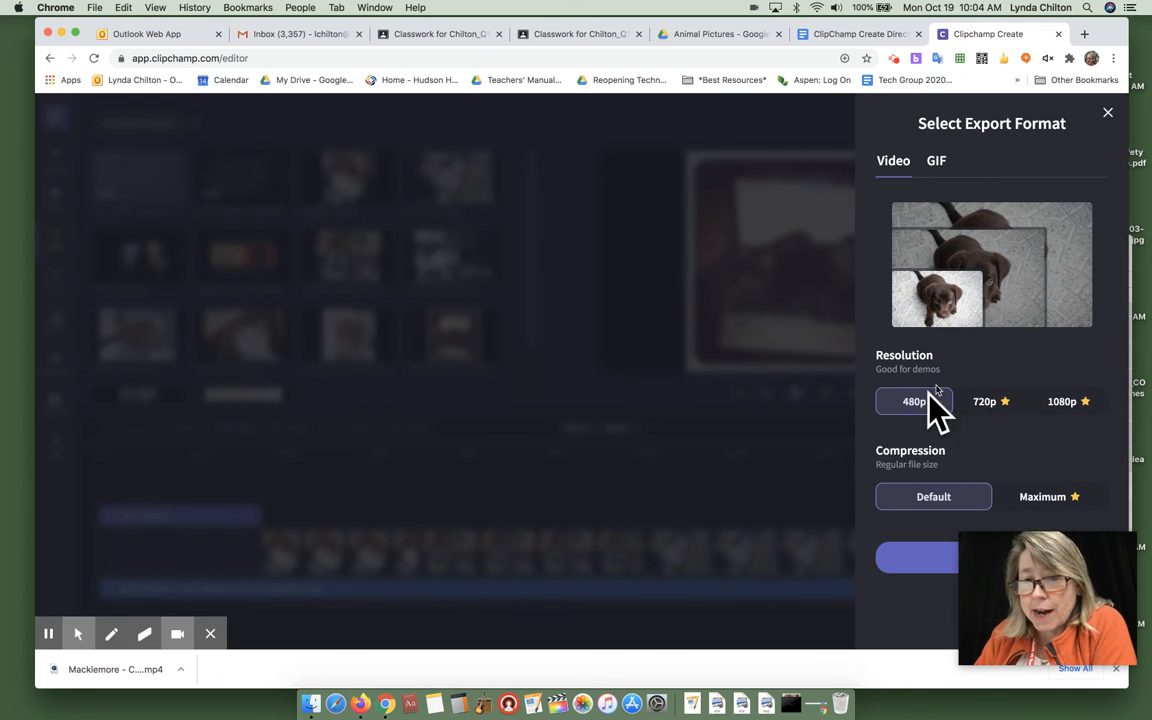
left_click(925, 564)
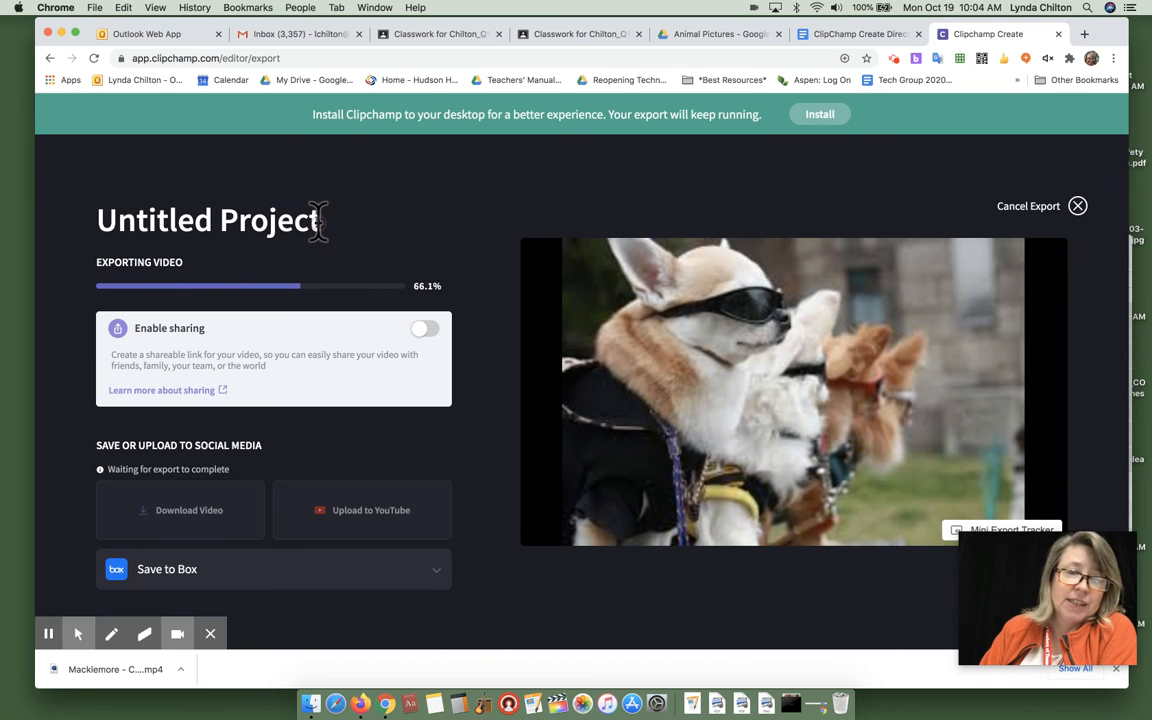
Step: Try to edit the project title on the export page
double_click(272, 219)
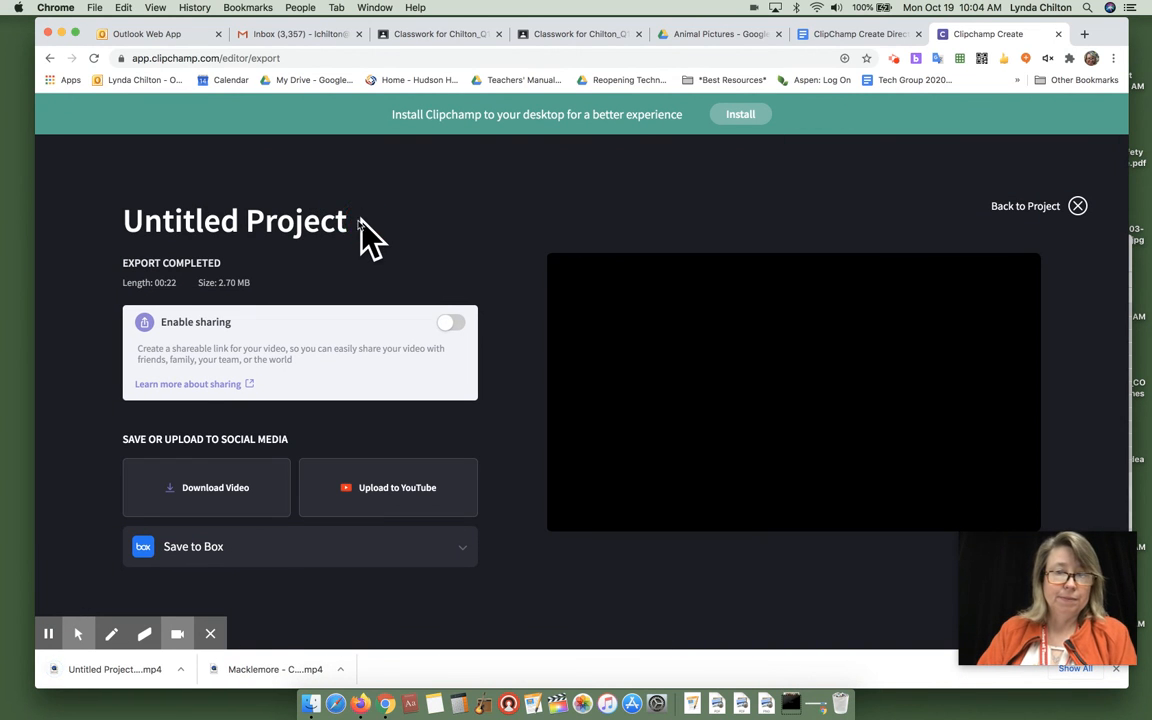
left_click(340, 221)
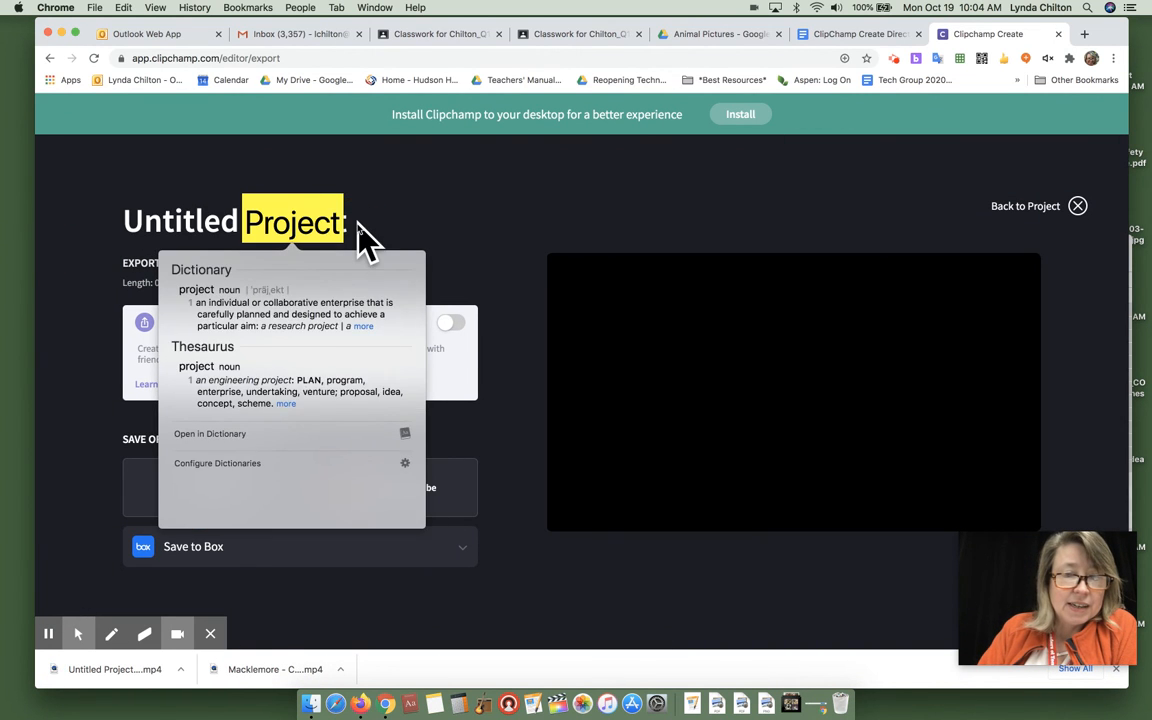
left_click(357, 237)
left_click(264, 236)
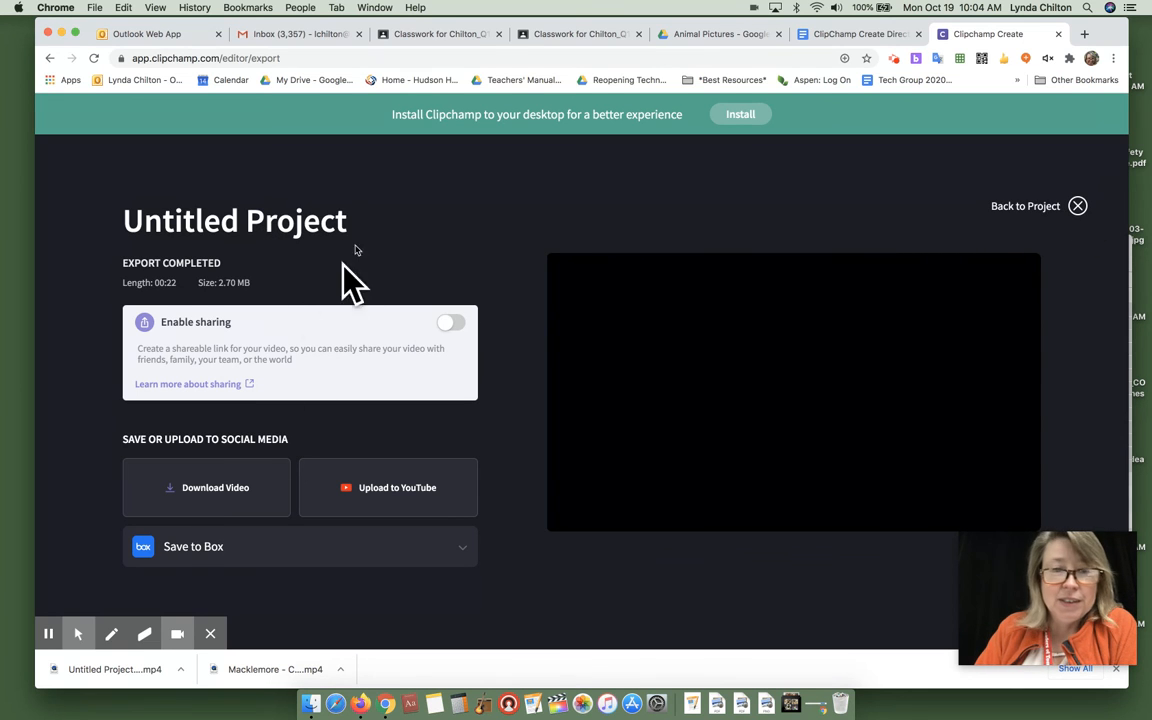
Step: Return to the project editor and rename the project as Practice Editing
left_click(1027, 207)
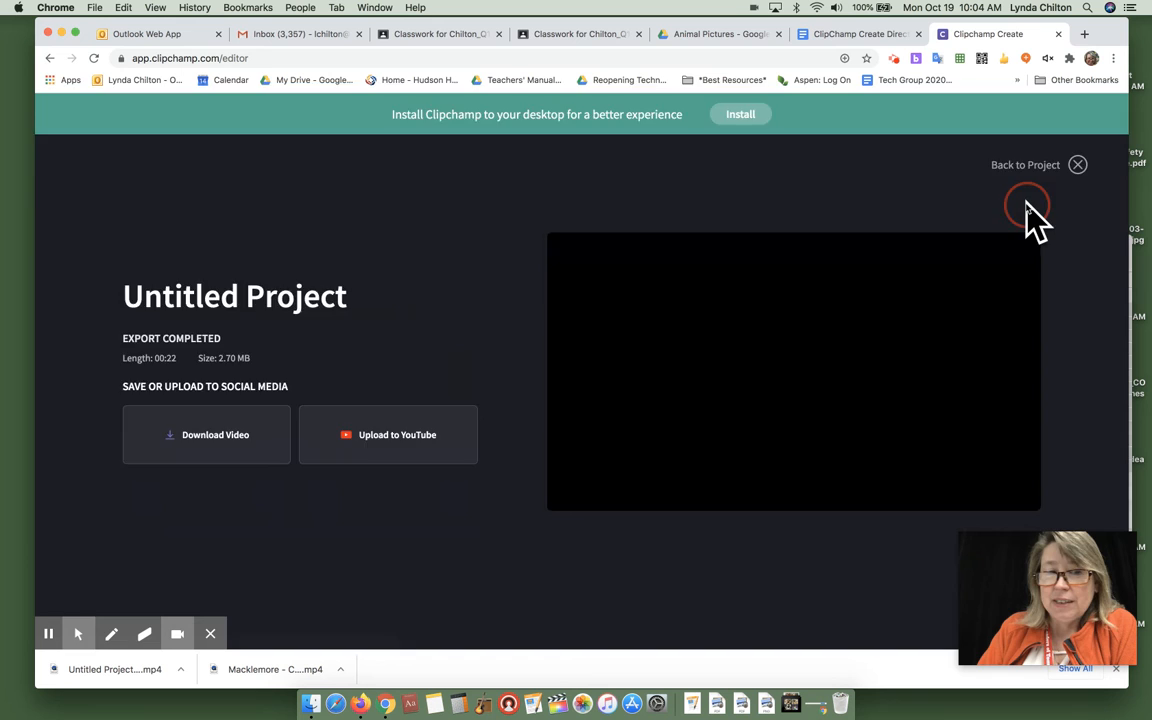
left_click(178, 121)
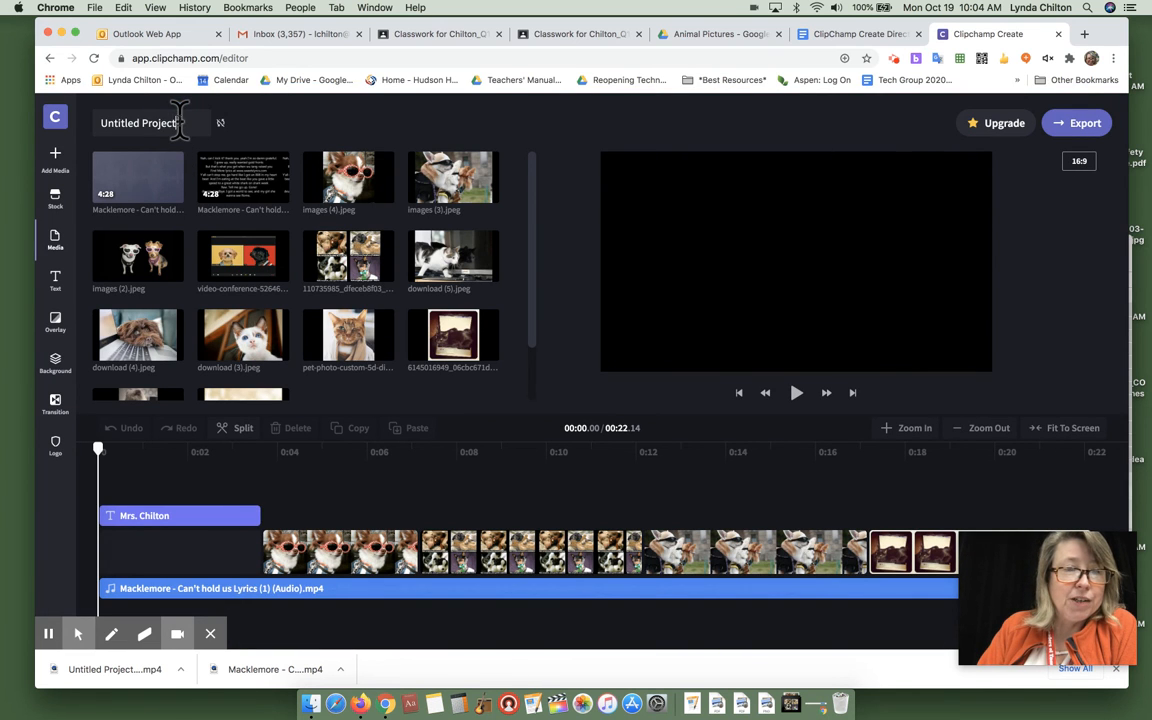
left_click_drag(176, 122, 18, 128)
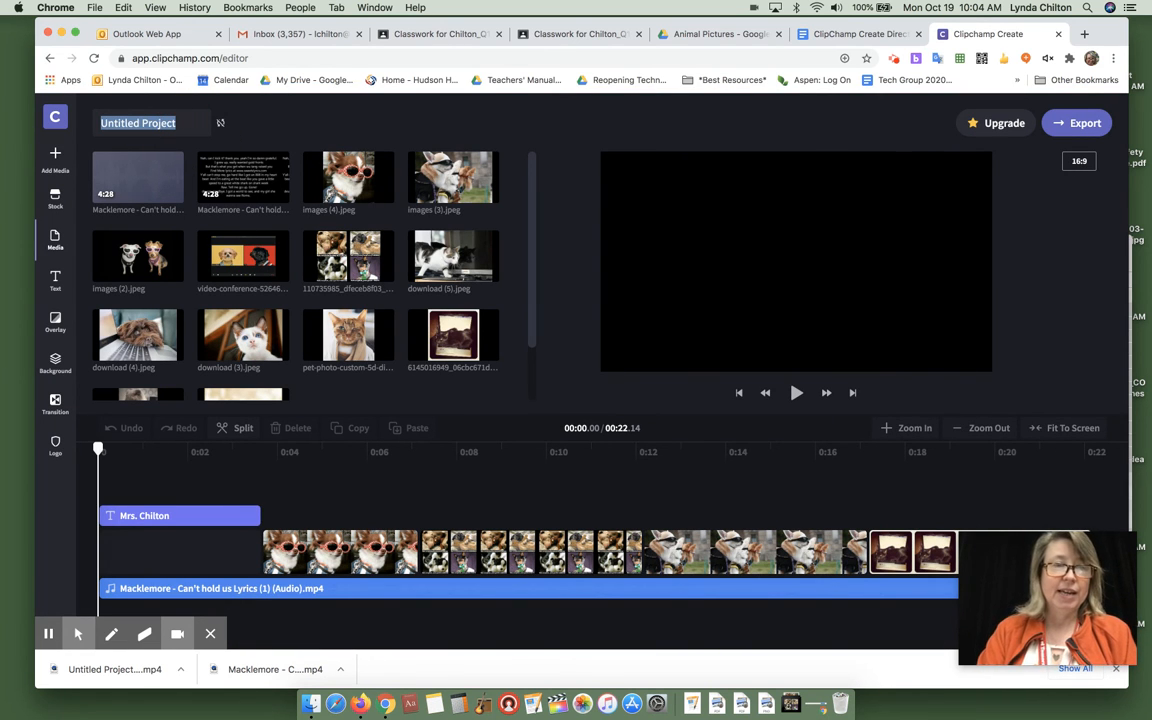
type("Practice Editing")
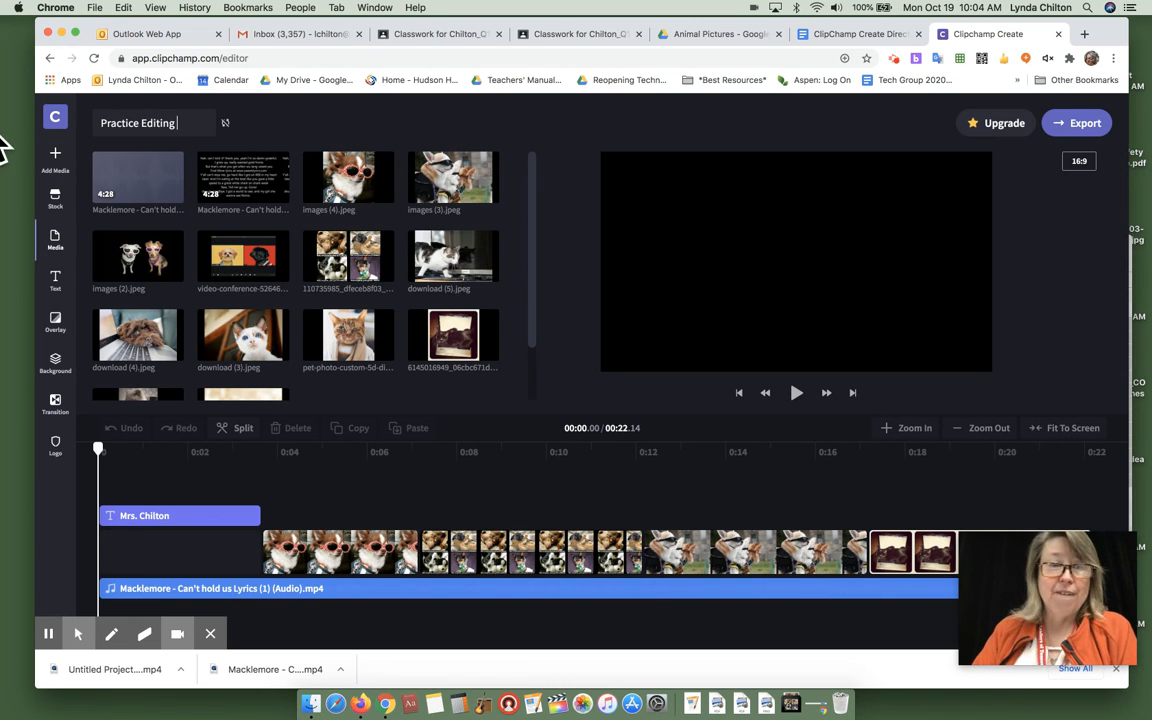
Step: Extend the opening title text so that the teacher's name is followed by "'s Music Video"
left_click(226, 456)
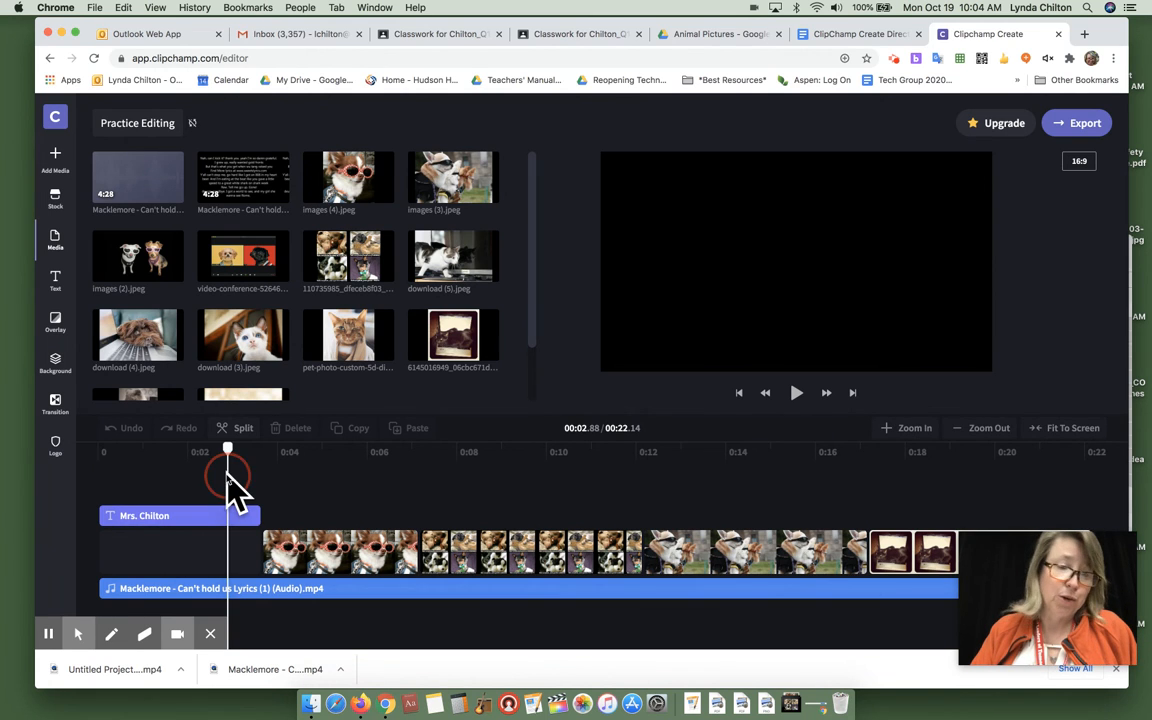
left_click_drag(210, 448, 139, 462)
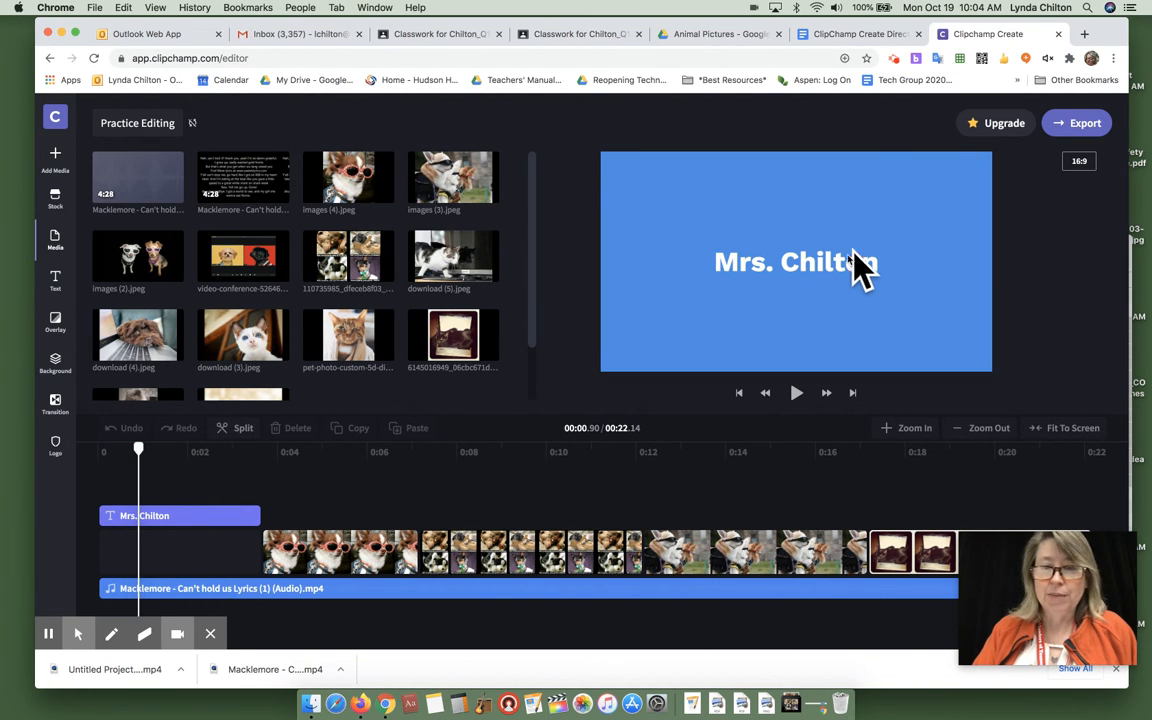
left_click(160, 515)
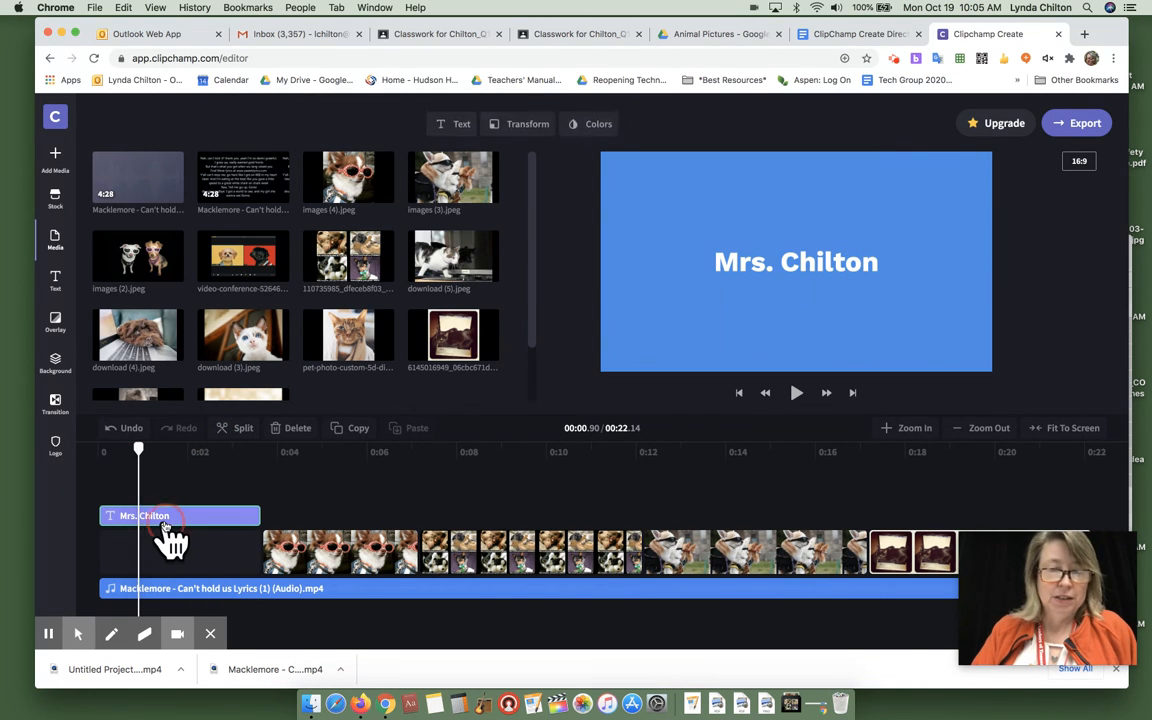
left_click(465, 125)
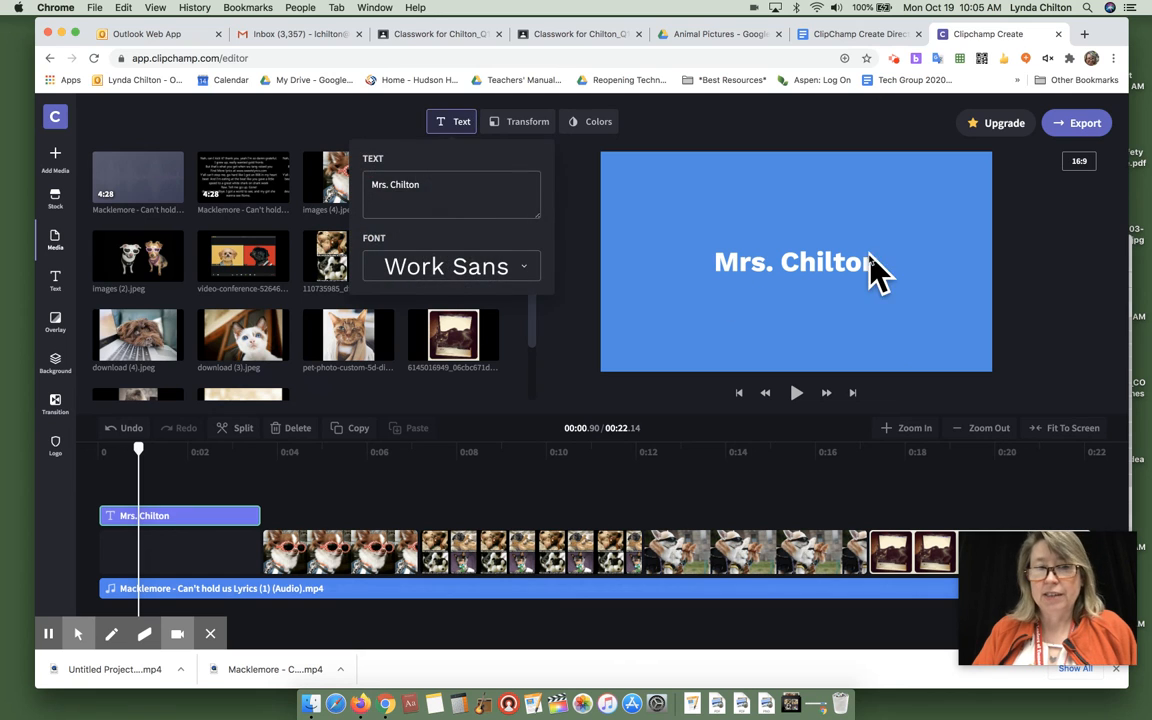
left_click(455, 120)
left_click(451, 190)
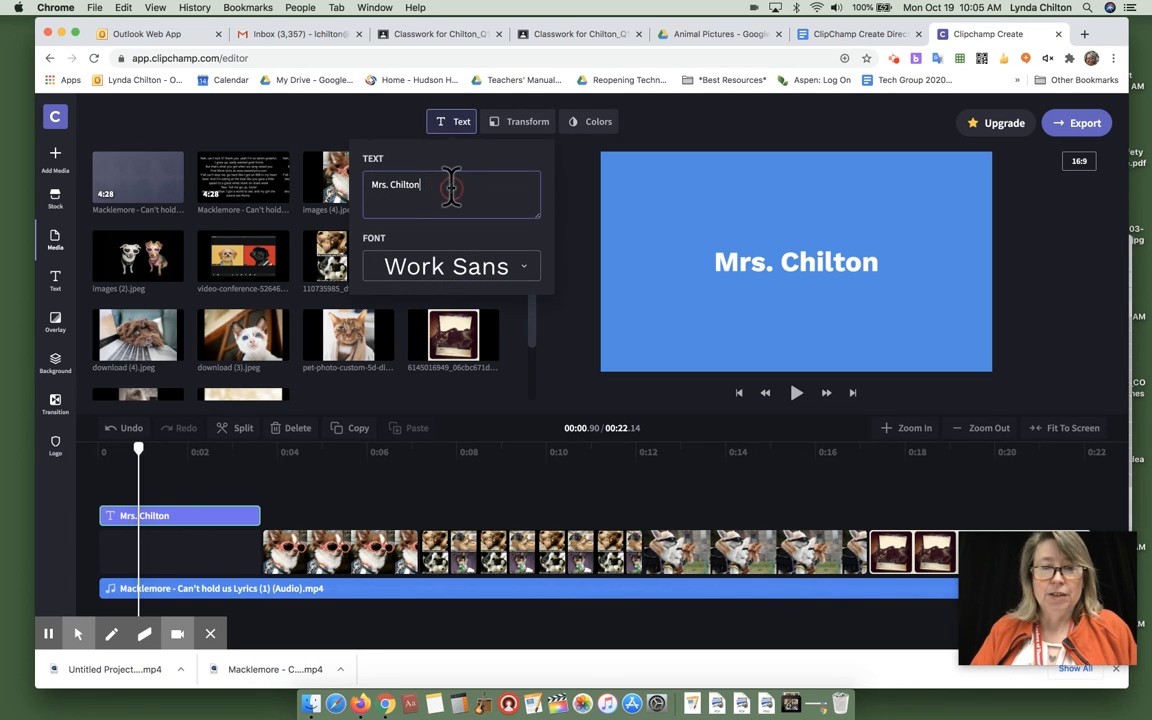
type("'s Mus")
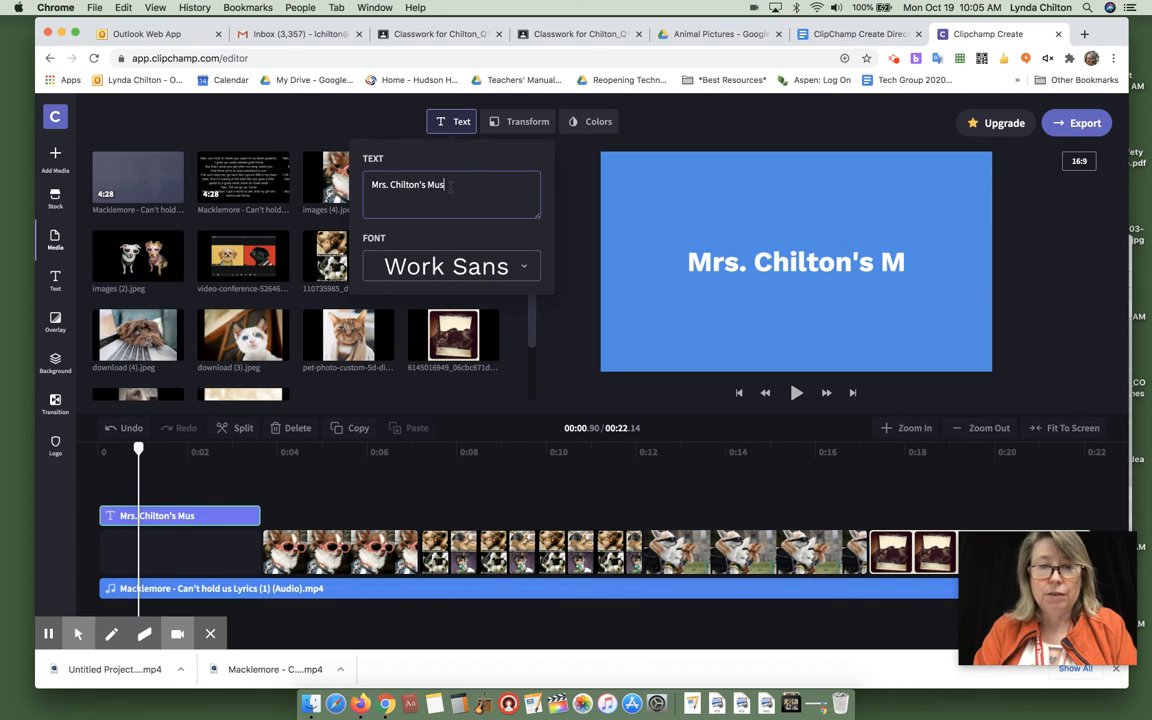
type("ic Video")
Step: Play the video from the opening title into the first pictures to check the picture timing
left_click(185, 455)
left_click_drag(186, 456, 188, 452)
key("space")
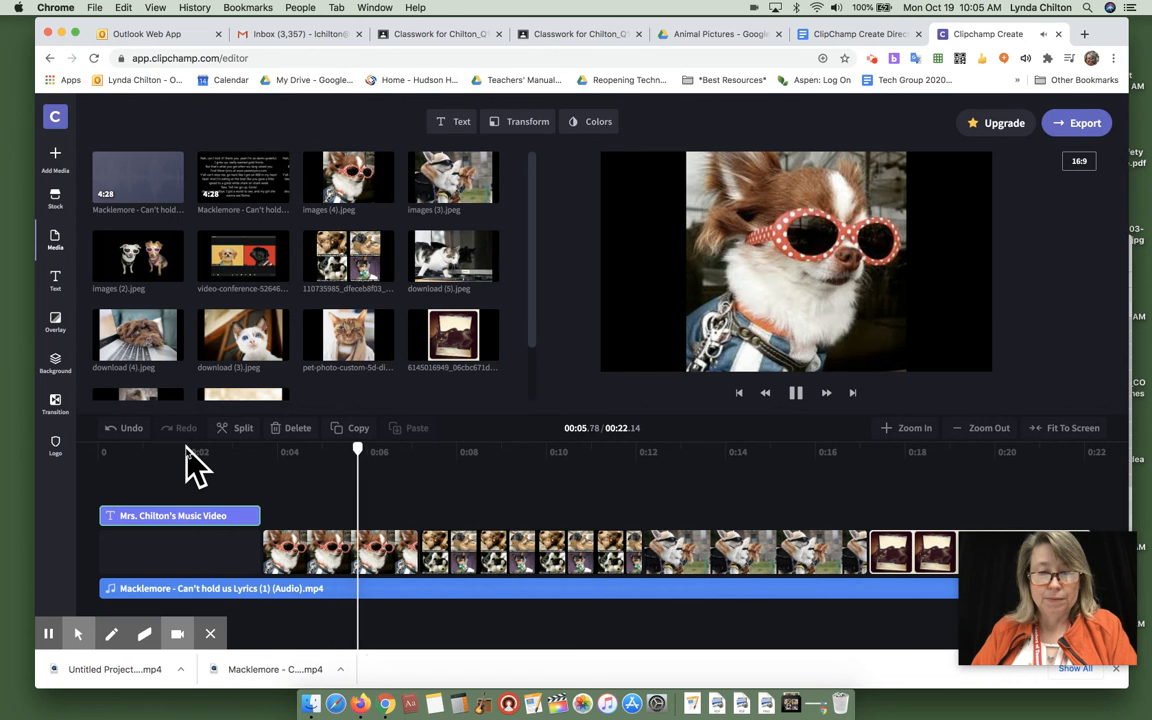
key("space")
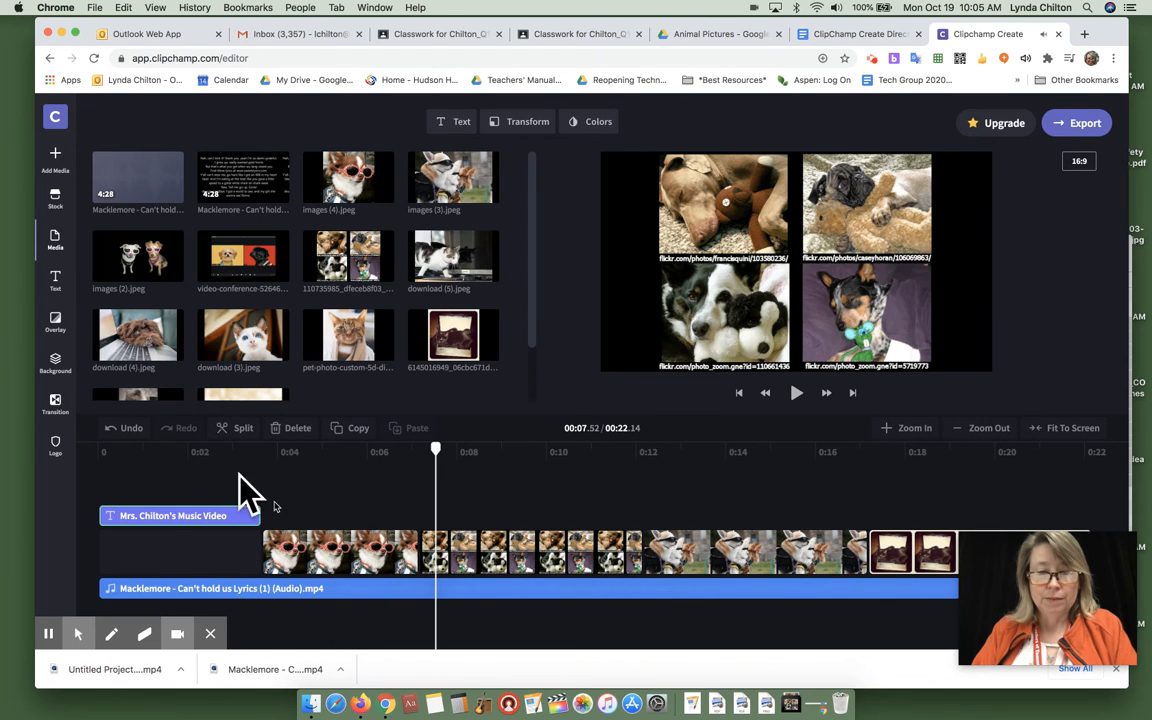
Step: Shorten the first dog picture to end at about 6.3 seconds and move the four-dog collage directly against it
left_click(413, 556)
left_click_drag(415, 543, 381, 548)
left_click(474, 548)
left_click_drag(474, 548, 437, 556)
Step: Preview the shortened section and shift the images (3) dog and black cat pictures earlier to close the gap after the collage
left_click(358, 466)
key("space")
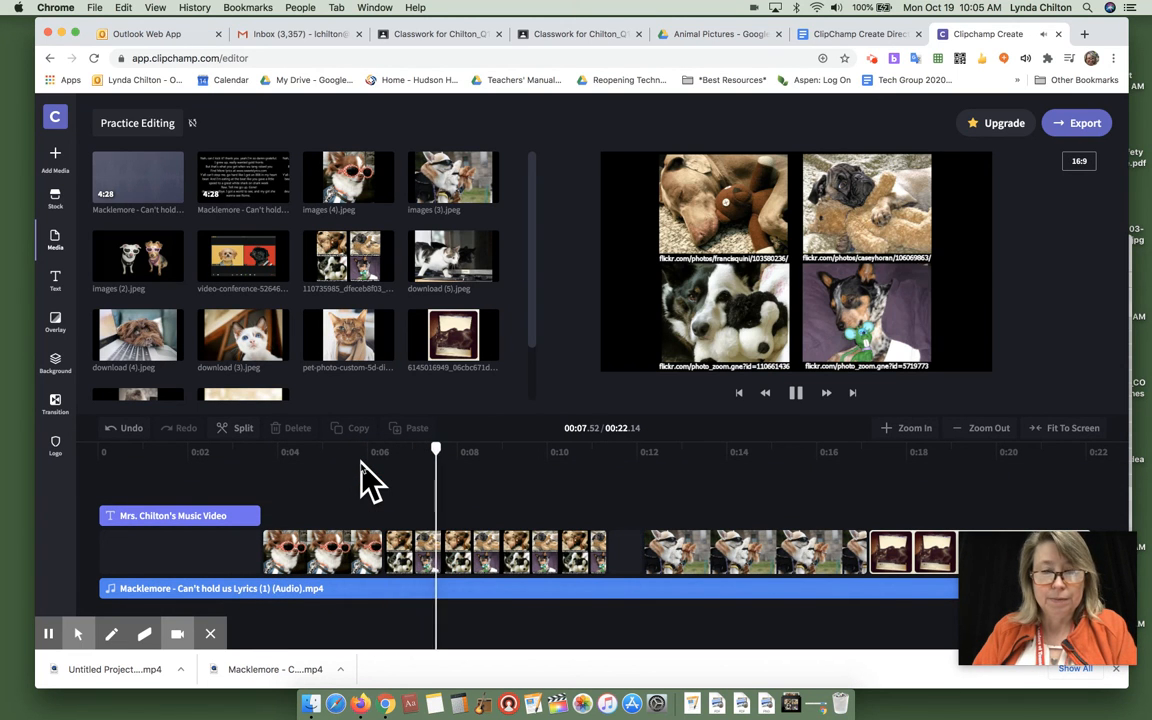
key("space")
left_click_drag(690, 542, 843, 540)
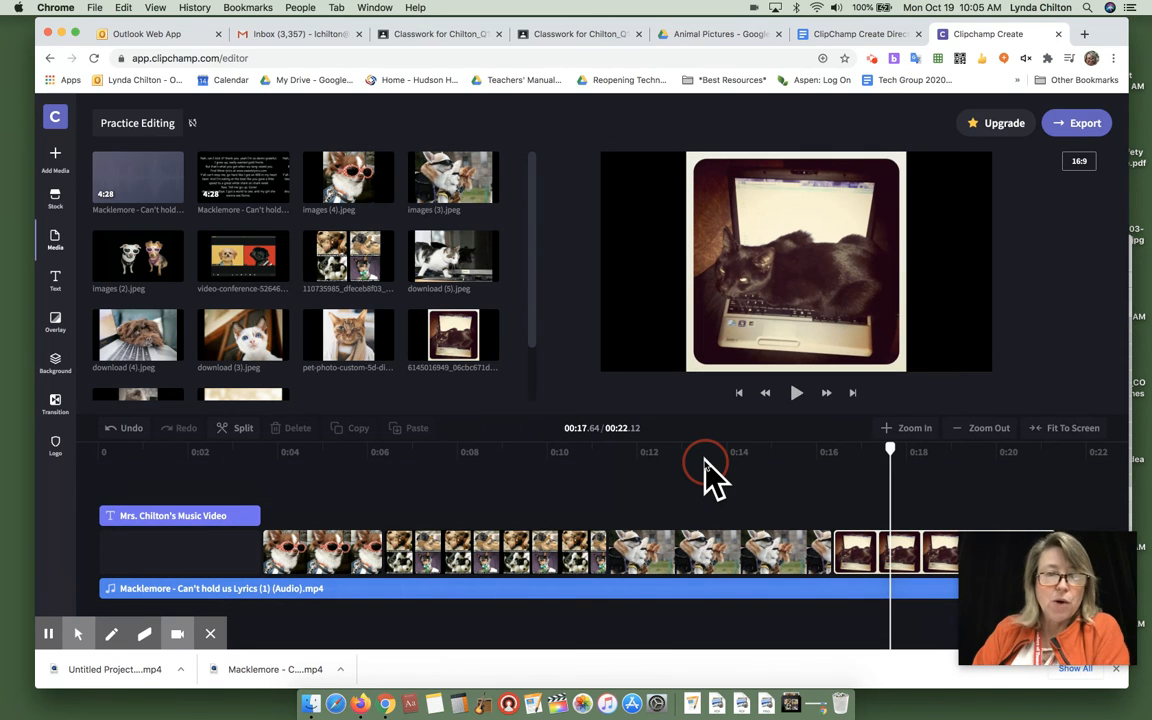